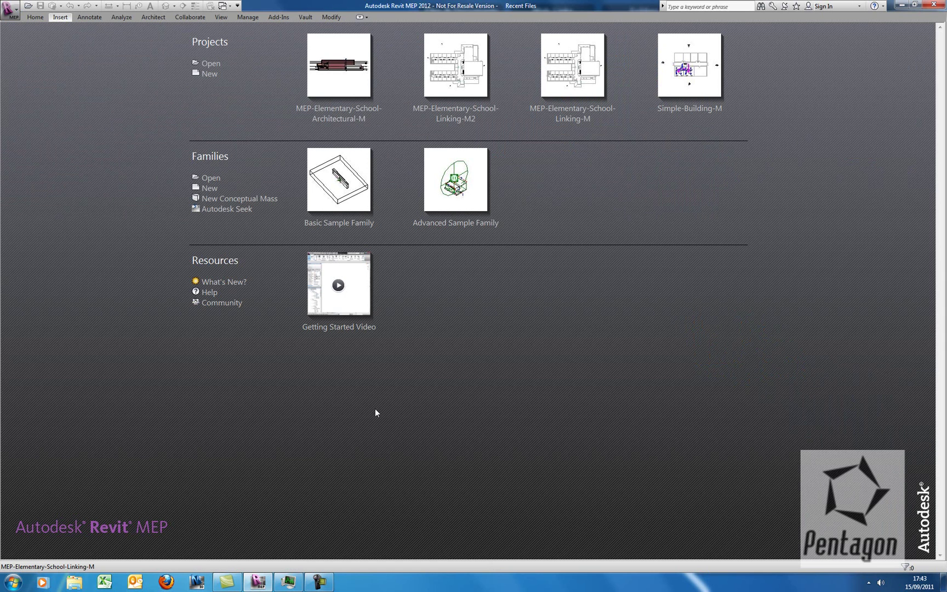
Step: Create Project2 from the Systems-DefaultGBRENU.rte template through the New Project dialog
click(18, 10)
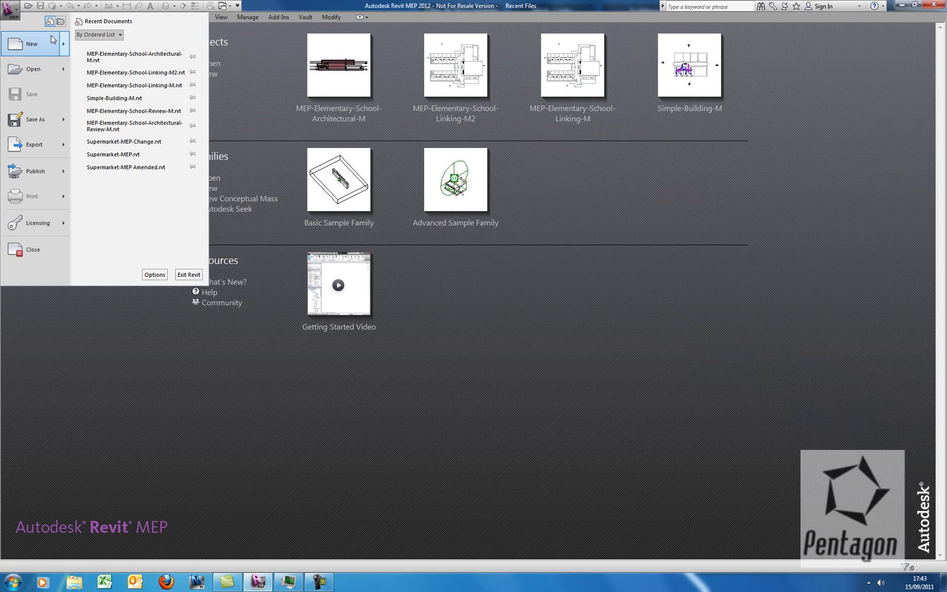
mouse_move(64, 49)
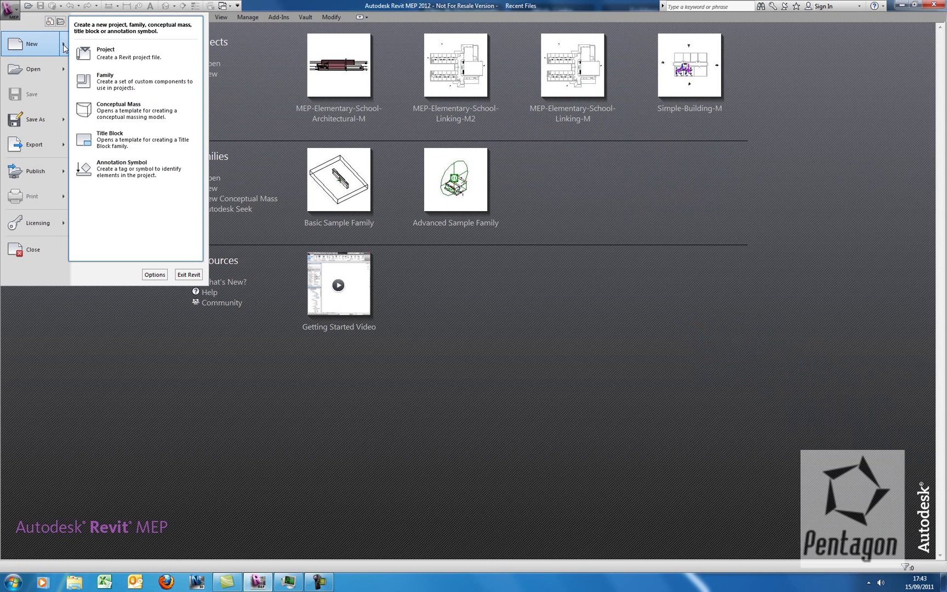
click(92, 51)
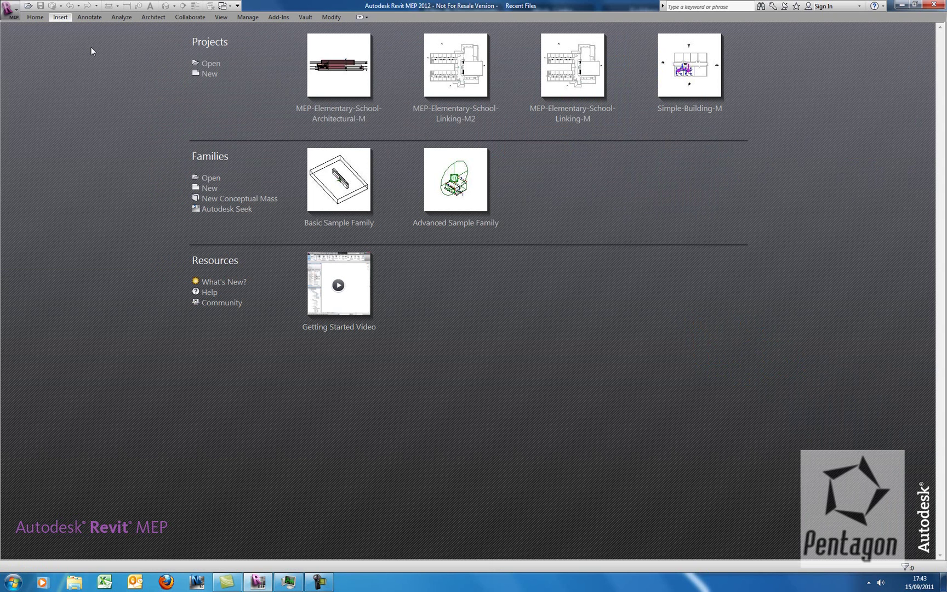
drag(481, 231, 435, 198)
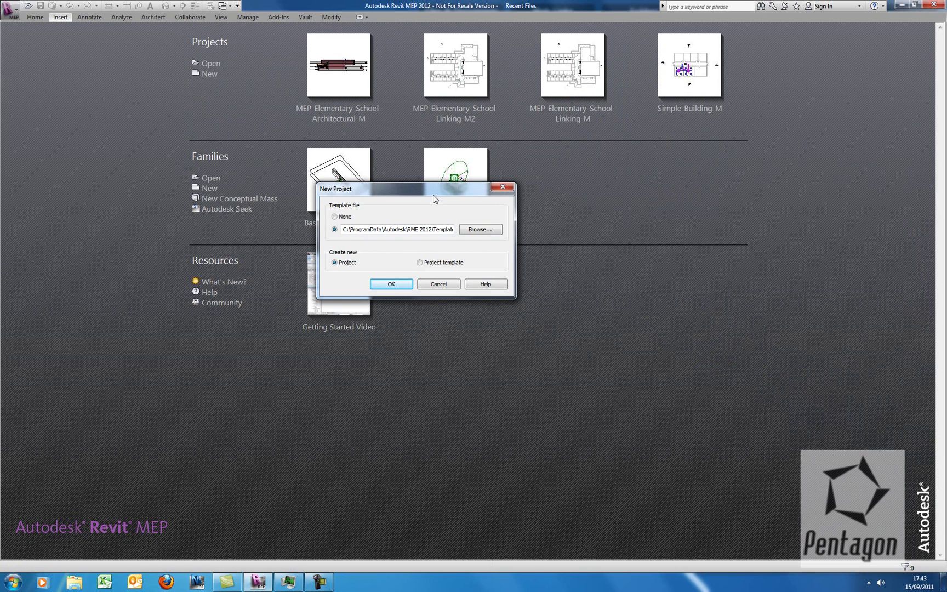
click(481, 230)
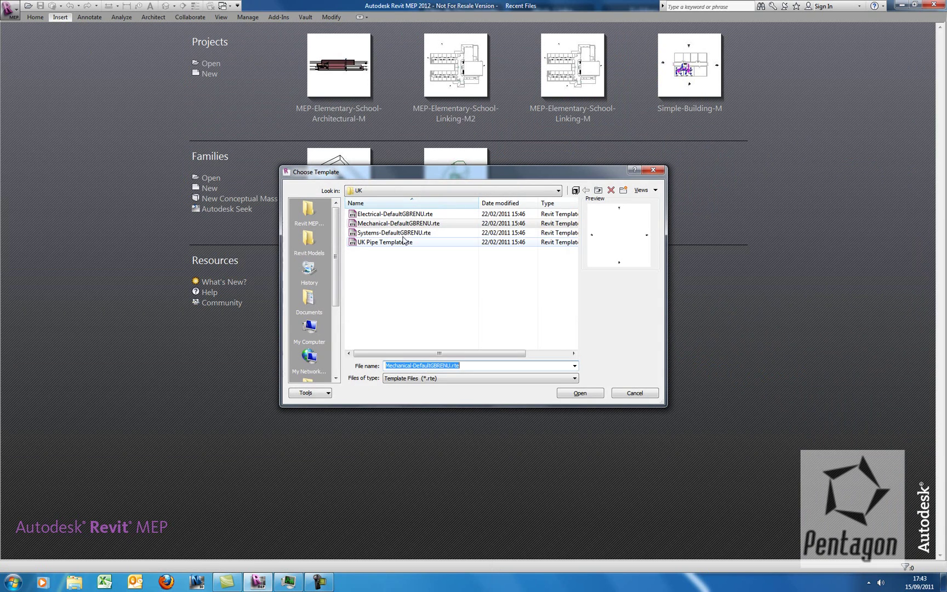
click(385, 233)
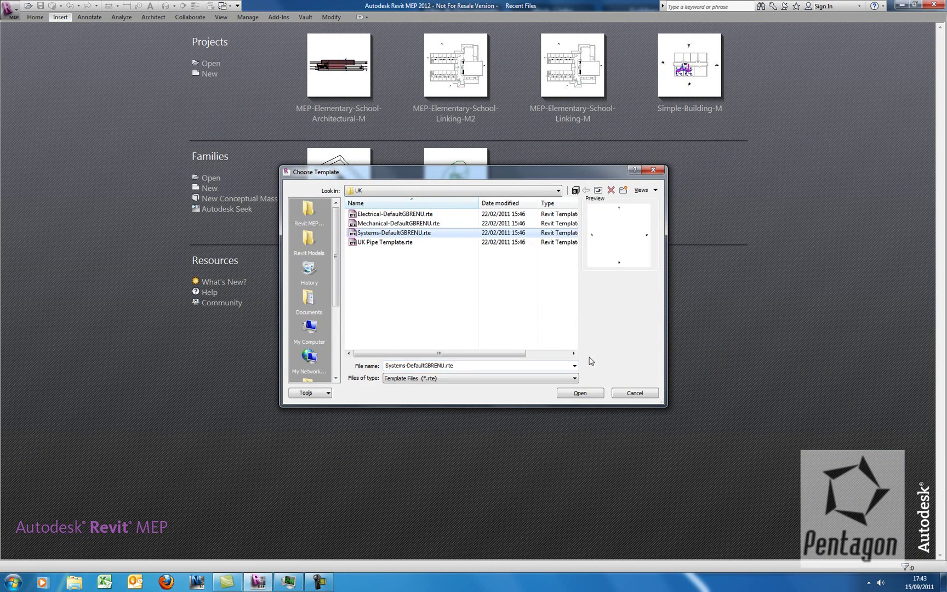
click(579, 393)
click(392, 286)
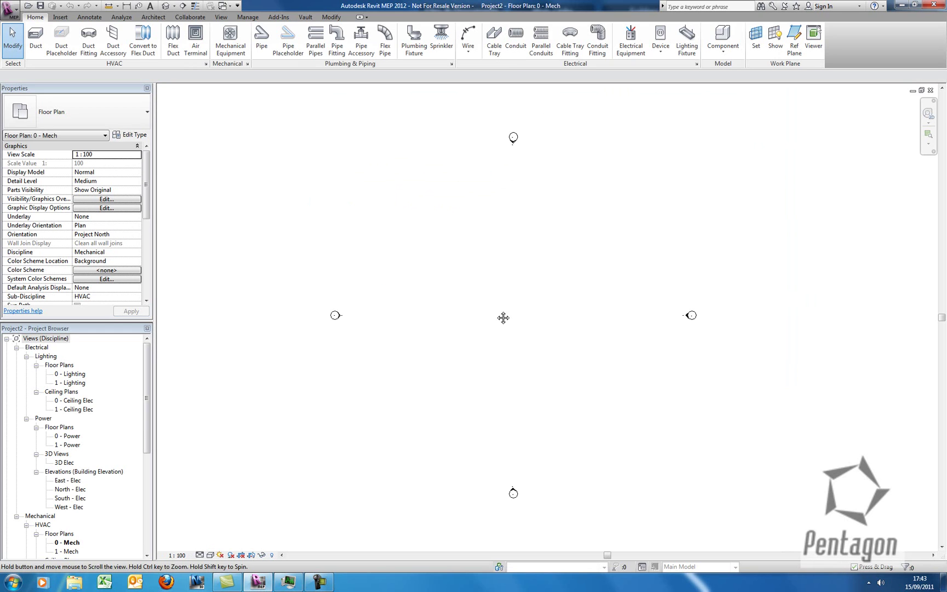
Step: Link MEP-Elementary-School-Architectural-M.rvt from the Chapter 03 folder into the project
scroll(498, 312, up, 1)
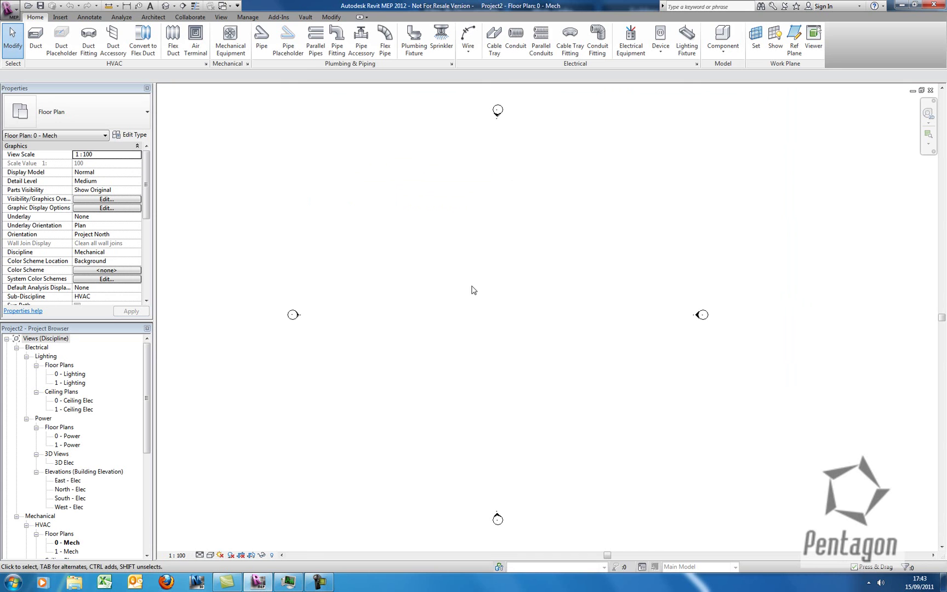
middle_drag(472, 289, 469, 294)
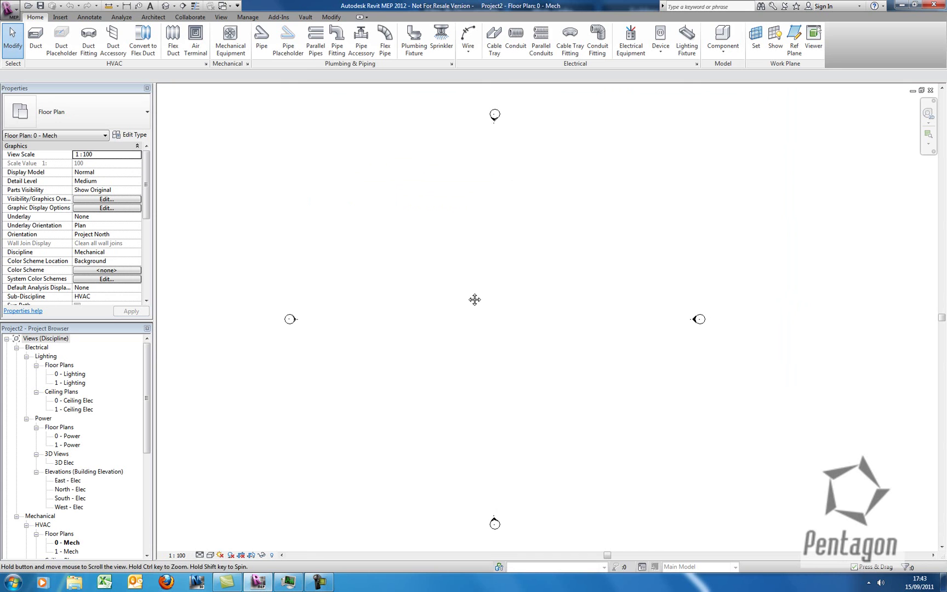
click(61, 17)
click(35, 46)
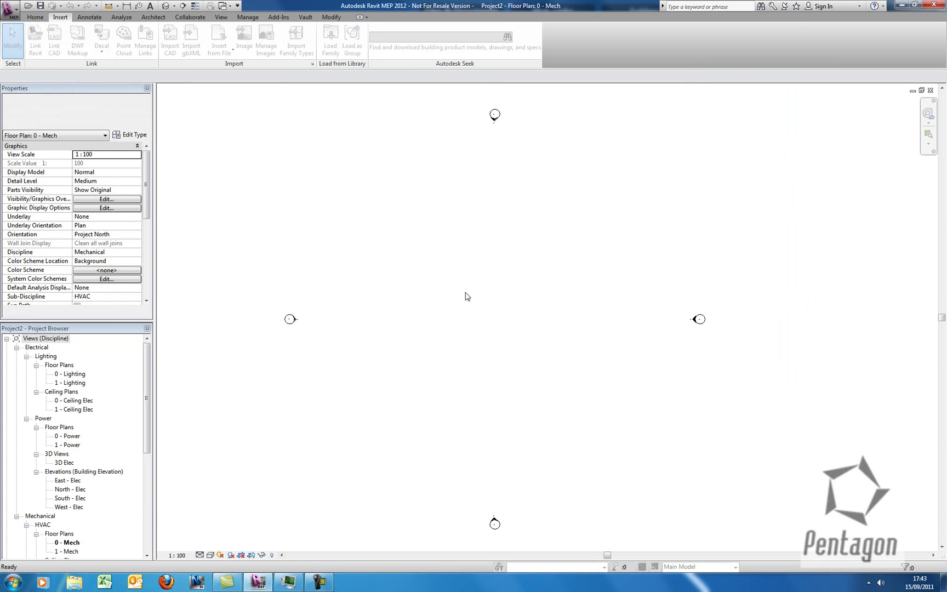
double_click(385, 226)
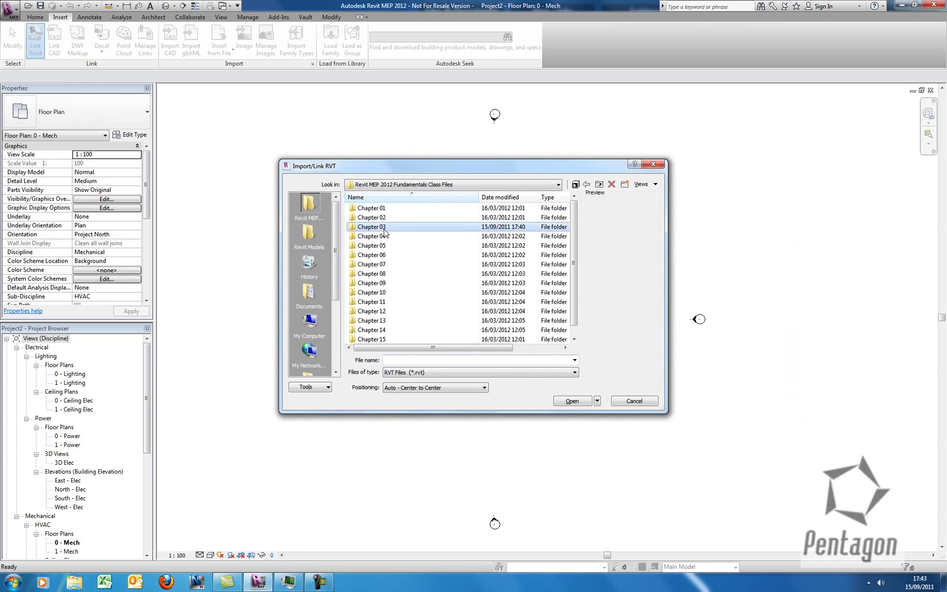
click(426, 236)
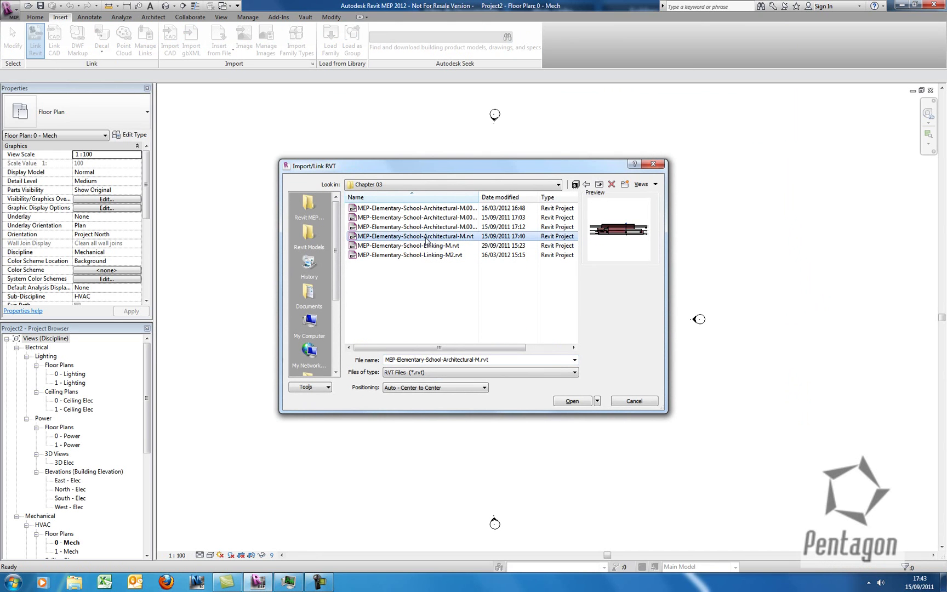
click(573, 401)
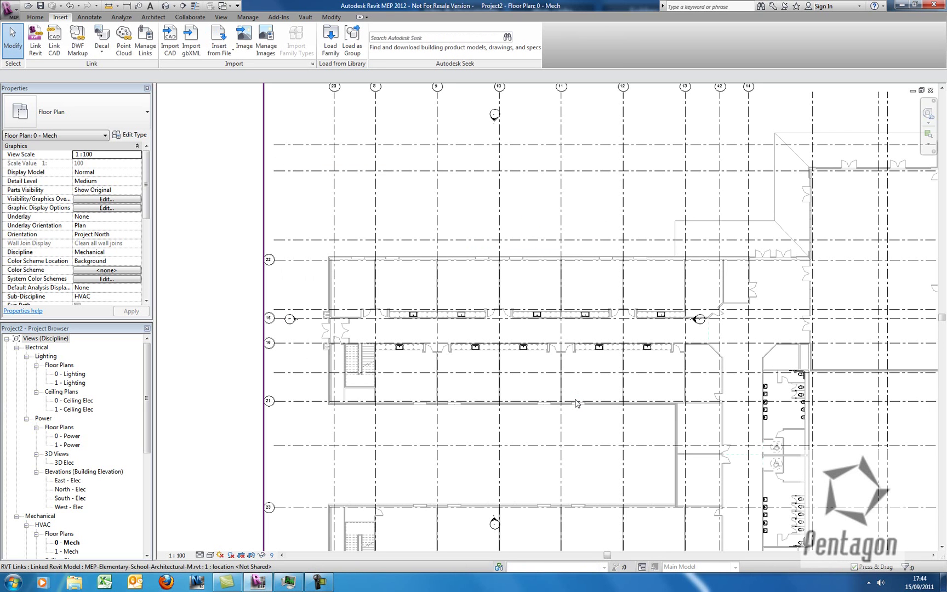
scroll(612, 279, down, 5)
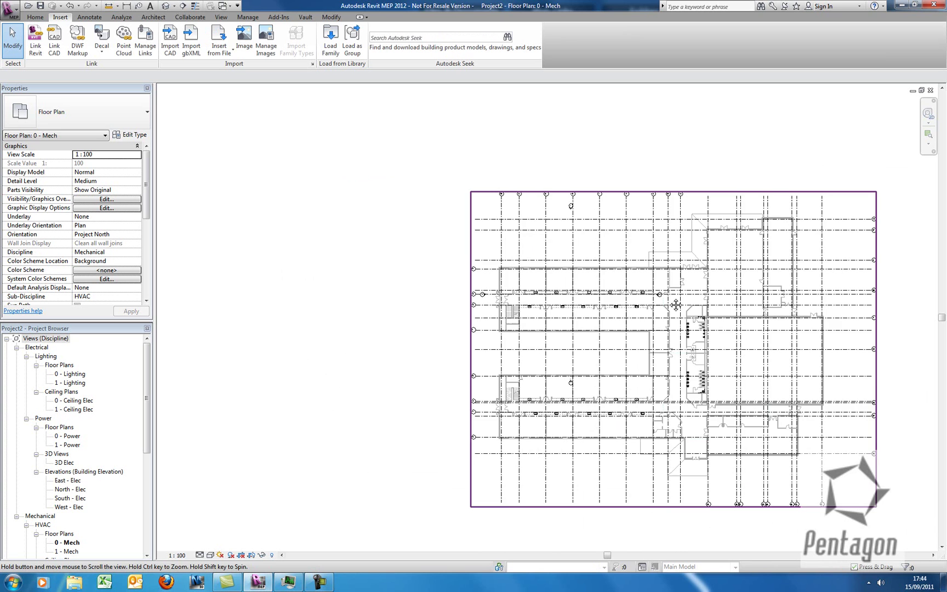
Step: Open the East - Elec elevation and show all level heads, from TOF to Volume Modelling Reference 3
double_click(67, 480)
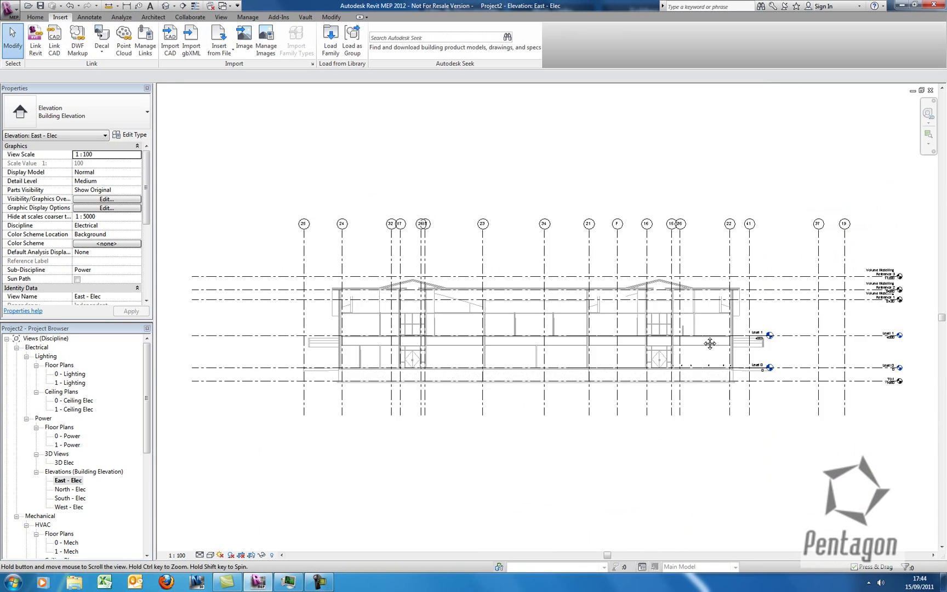
scroll(709, 338, up, 5)
middle_drag(692, 386, 709, 397)
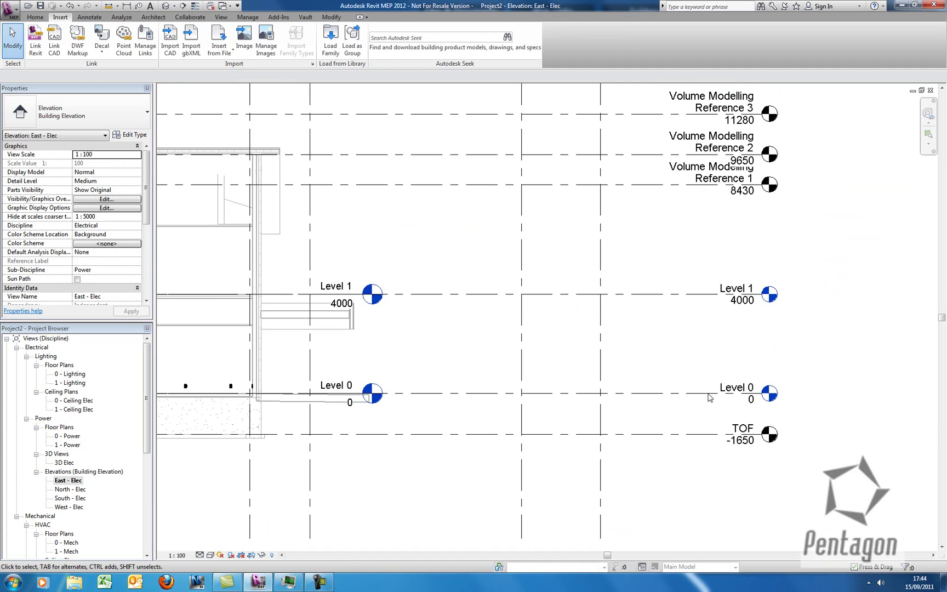
middle_drag(677, 290, 694, 340)
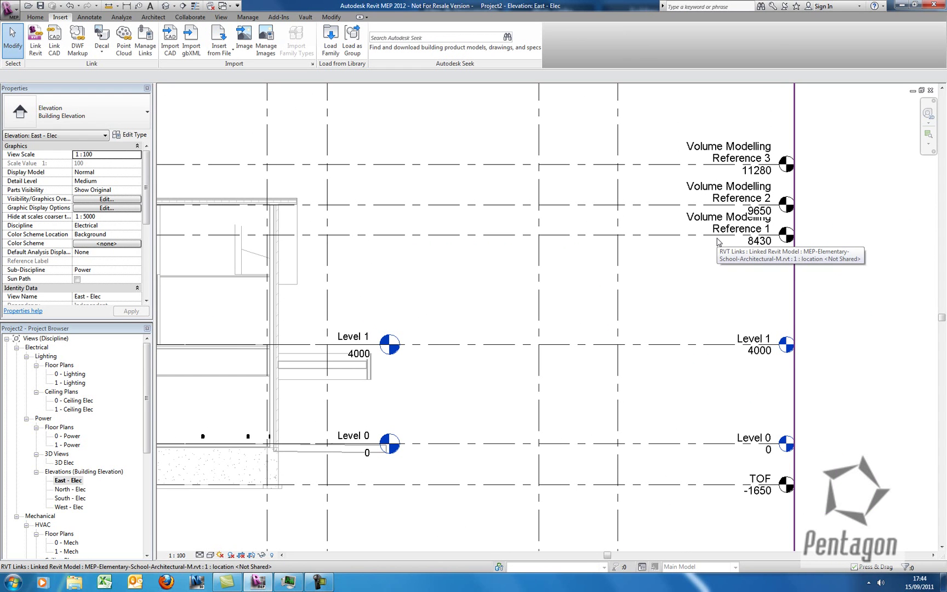
middle_drag(433, 404, 493, 372)
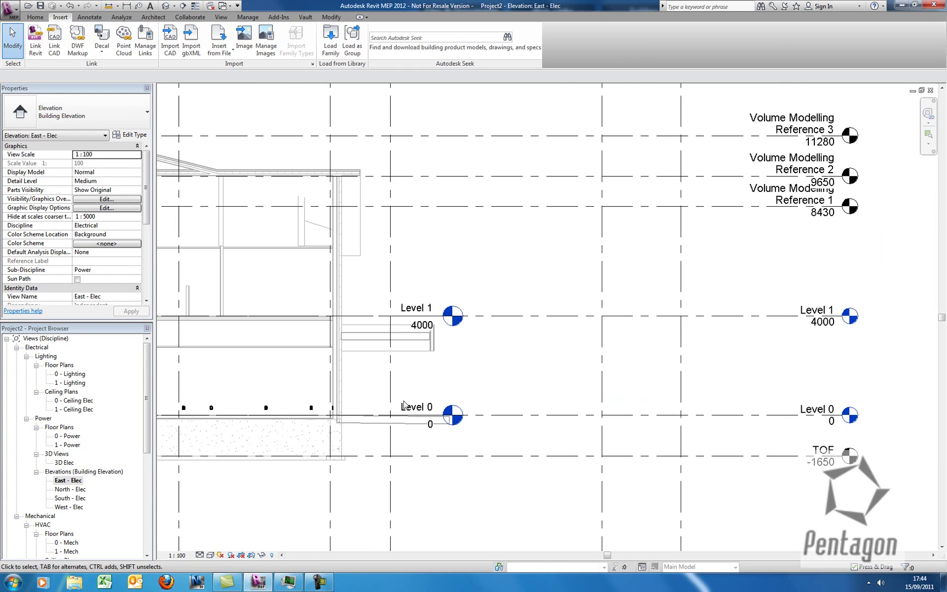
middle_drag(667, 415, 644, 380)
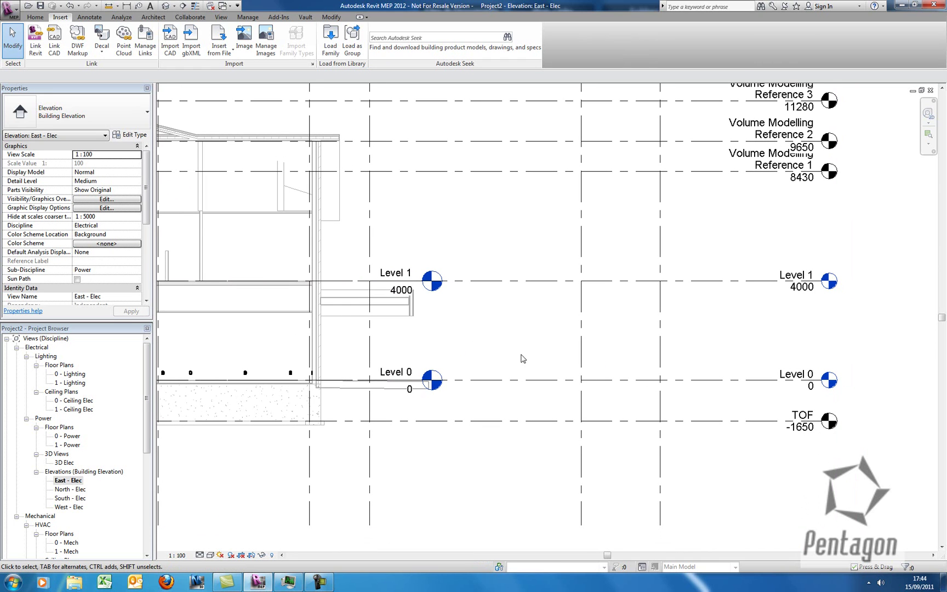
Step: Start Copy/Monitor using the linked architectural model as the source
click(190, 17)
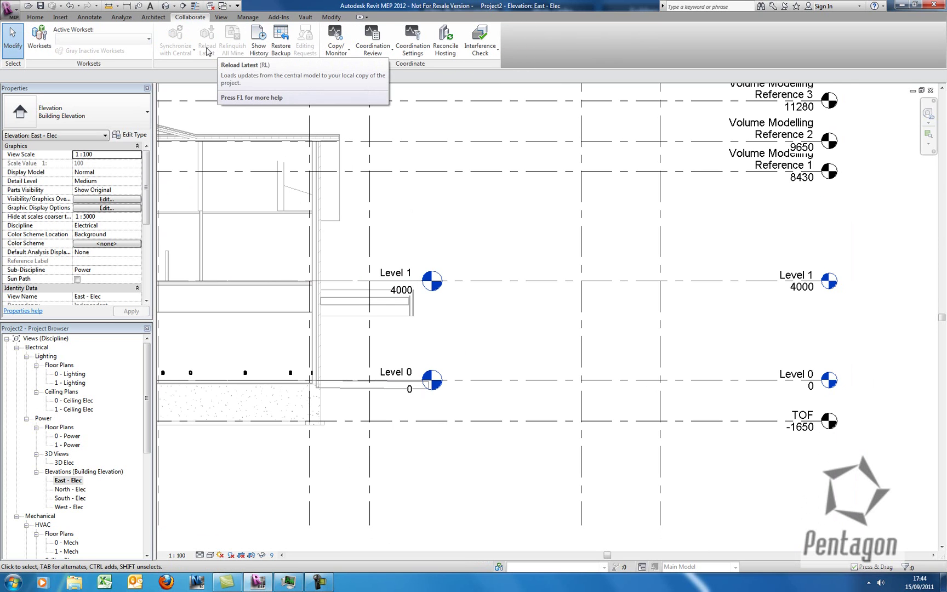
click(348, 53)
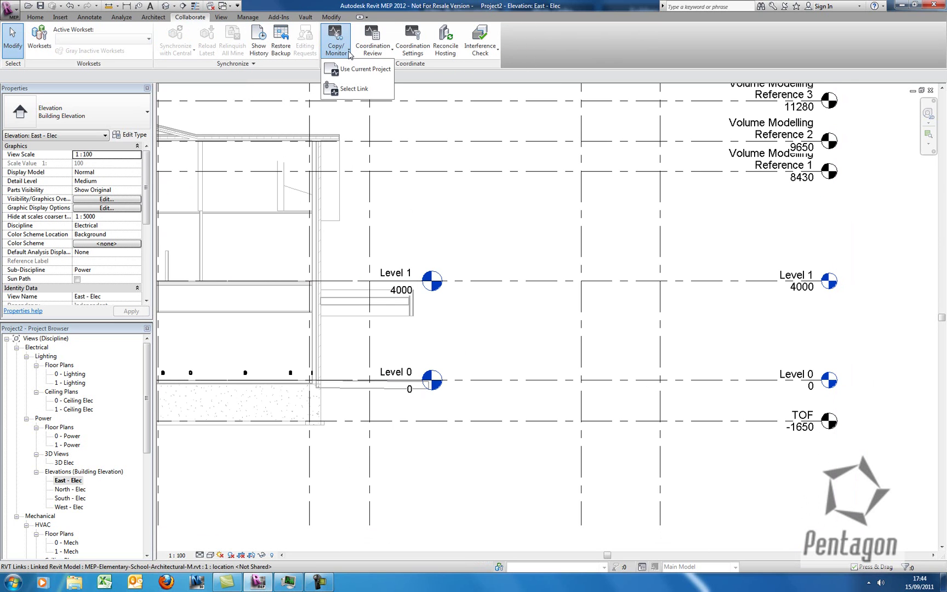
click(361, 94)
scroll(444, 222, down, 4)
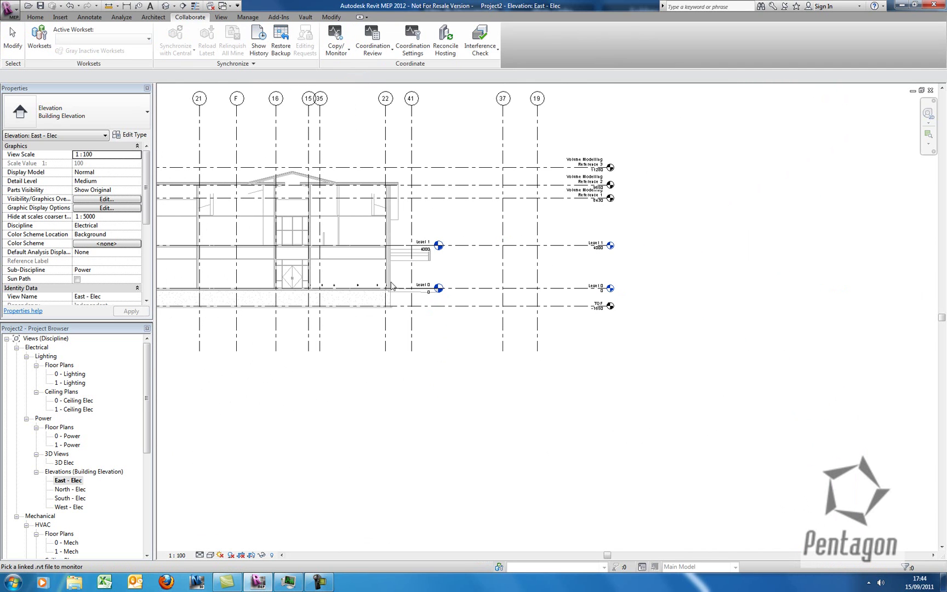
click(387, 289)
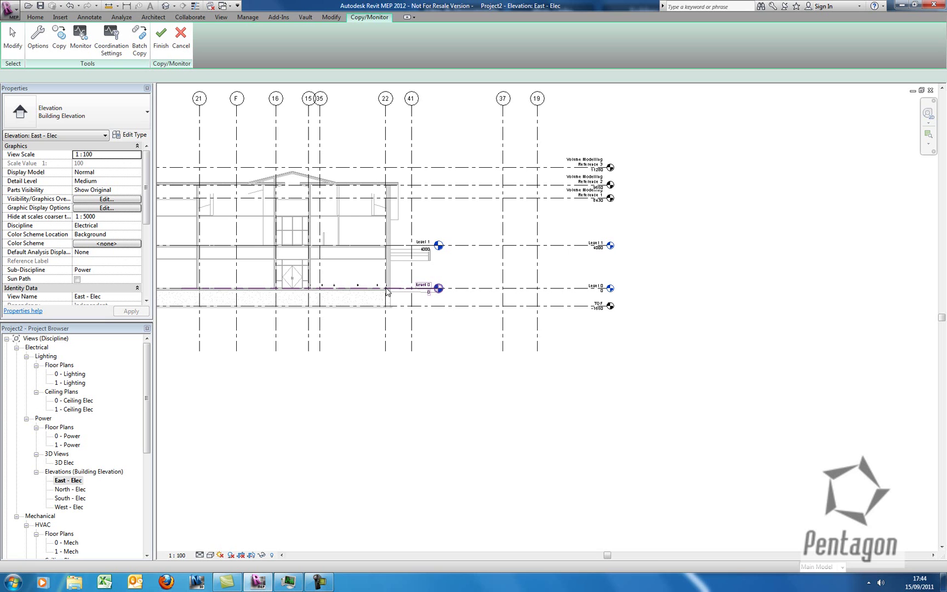
scroll(468, 304, up, 4)
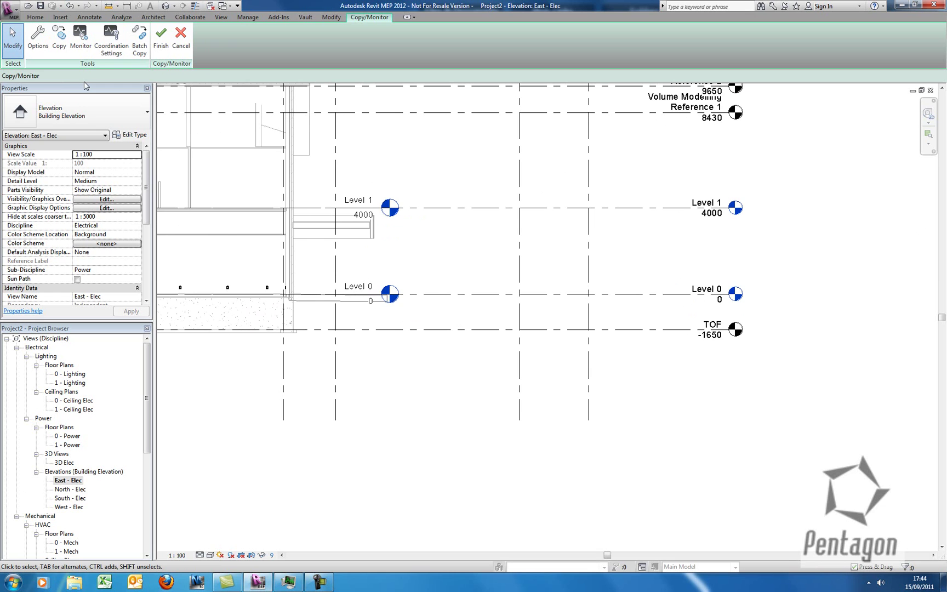
middle_drag(392, 309, 375, 336)
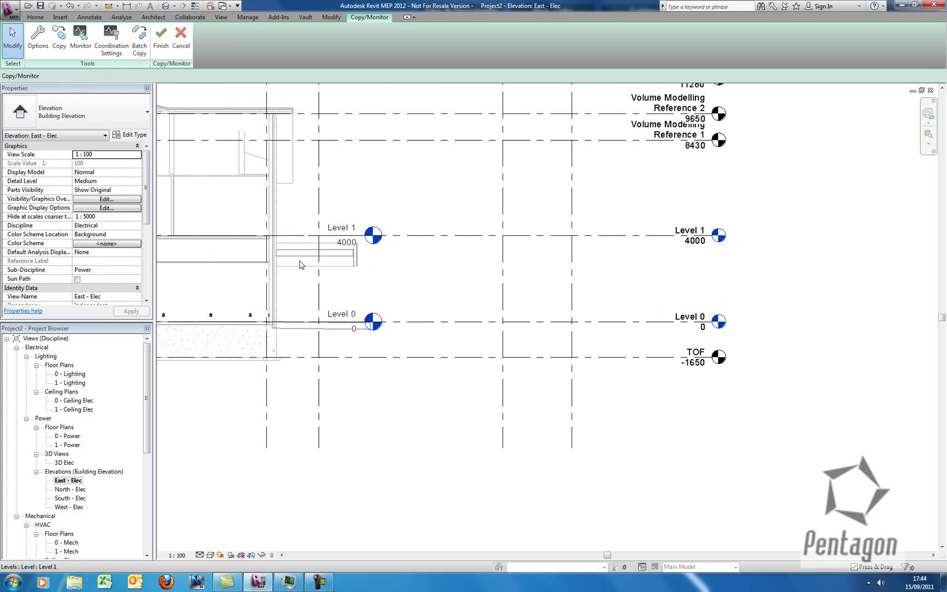
Step: Monitor the project's Level 1 and Level 0 against the linked model's Level 1 and Level 0
click(81, 36)
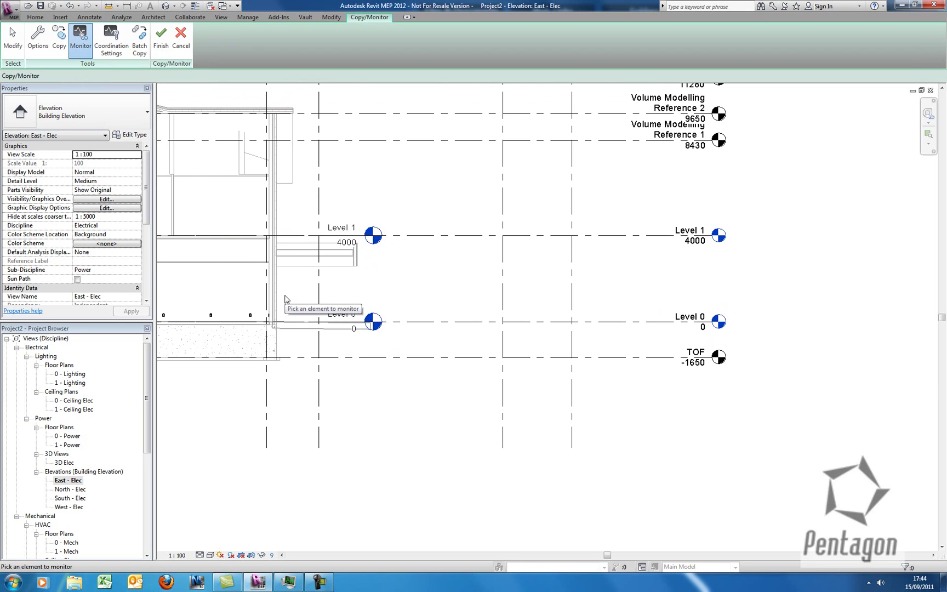
click(300, 236)
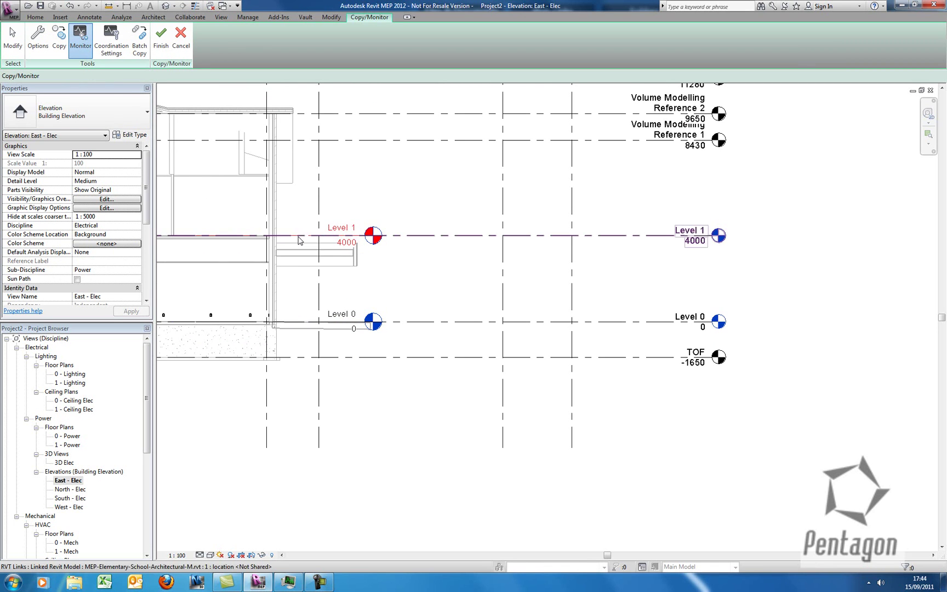
click(642, 240)
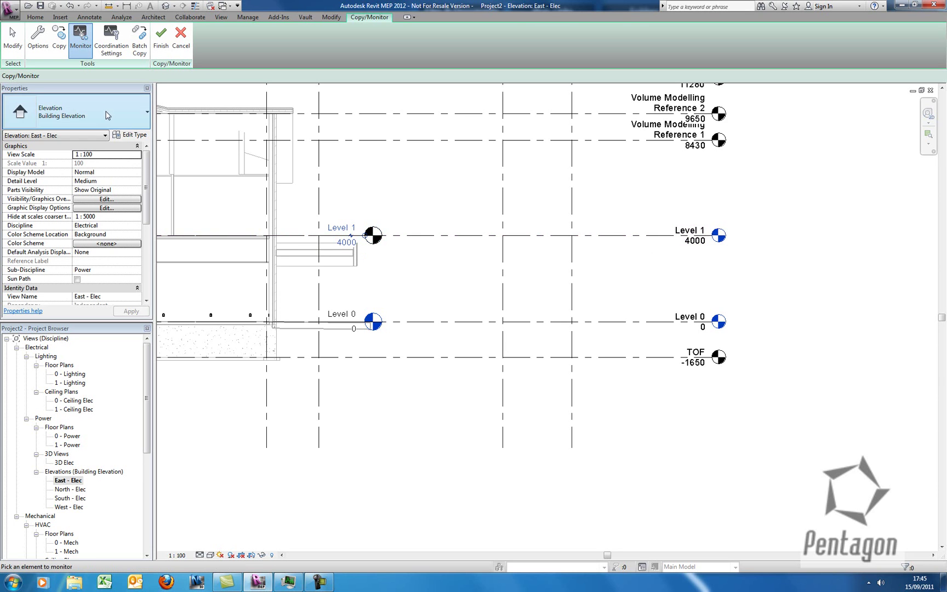
click(288, 322)
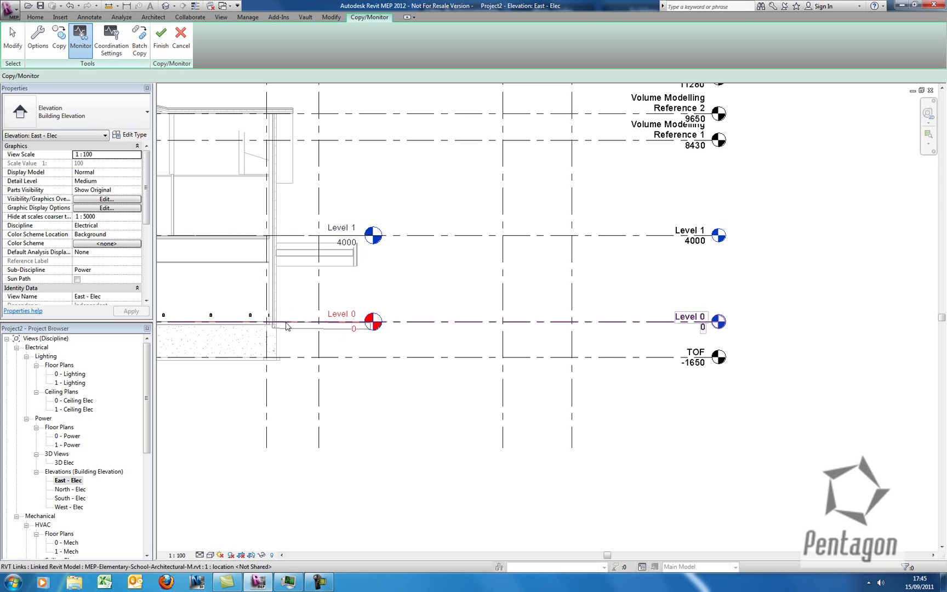
click(633, 325)
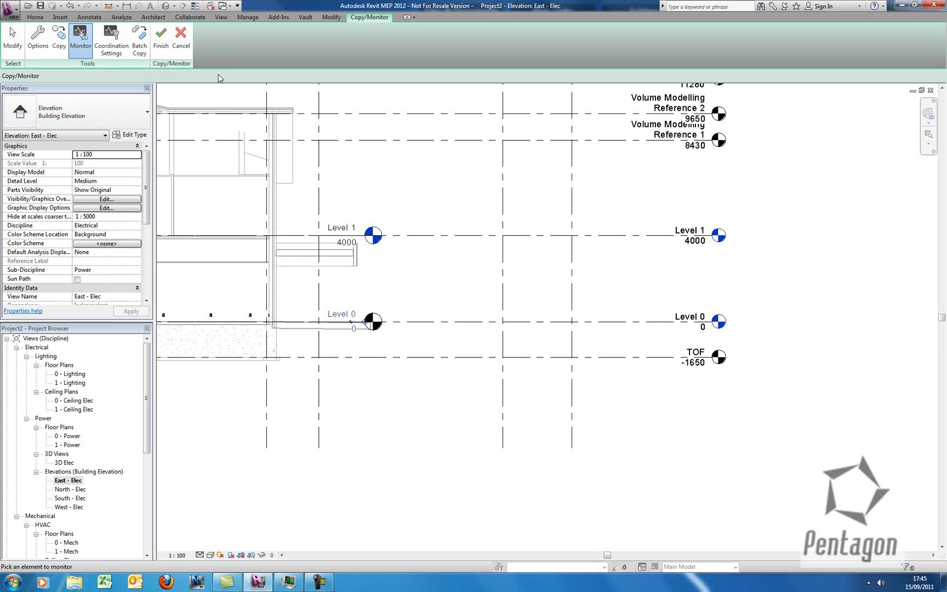
click(159, 41)
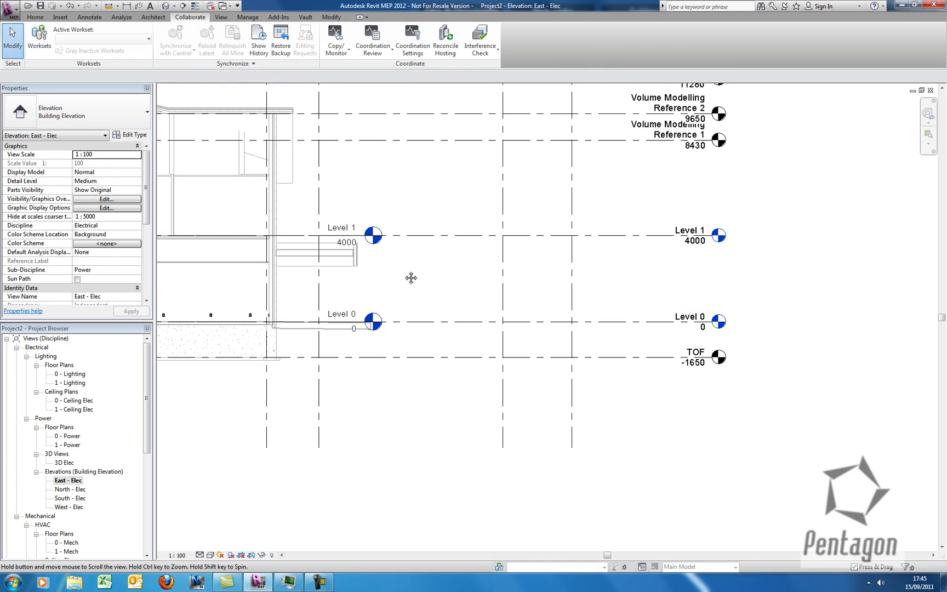
scroll(564, 329, down, 3)
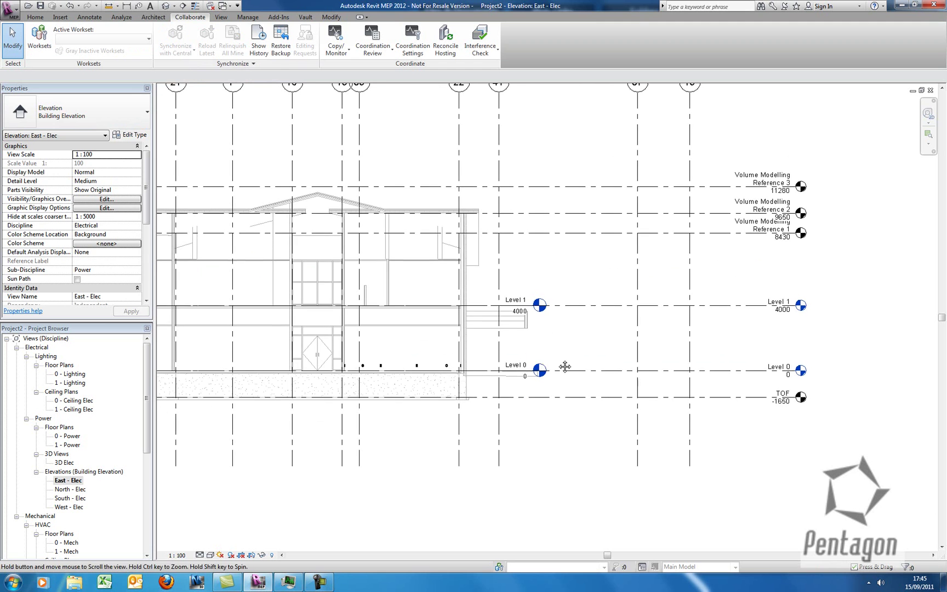
middle_drag(564, 365, 594, 372)
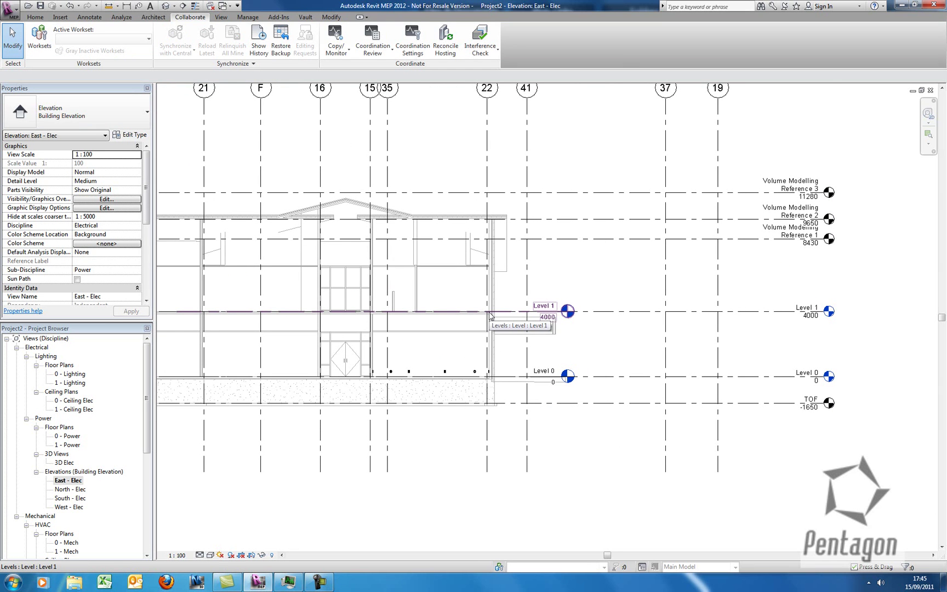
click(490, 314)
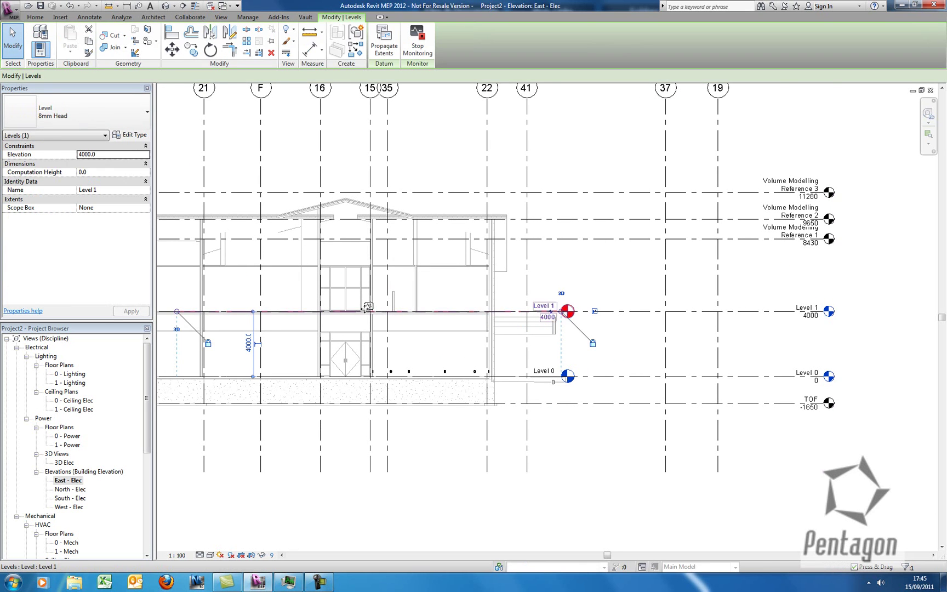
scroll(359, 306, up, 3)
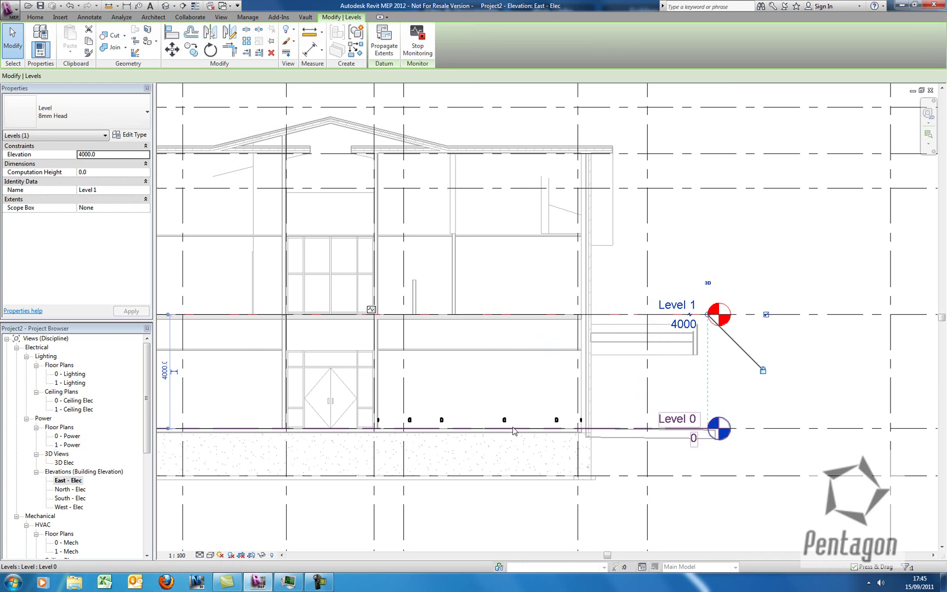
click(513, 428)
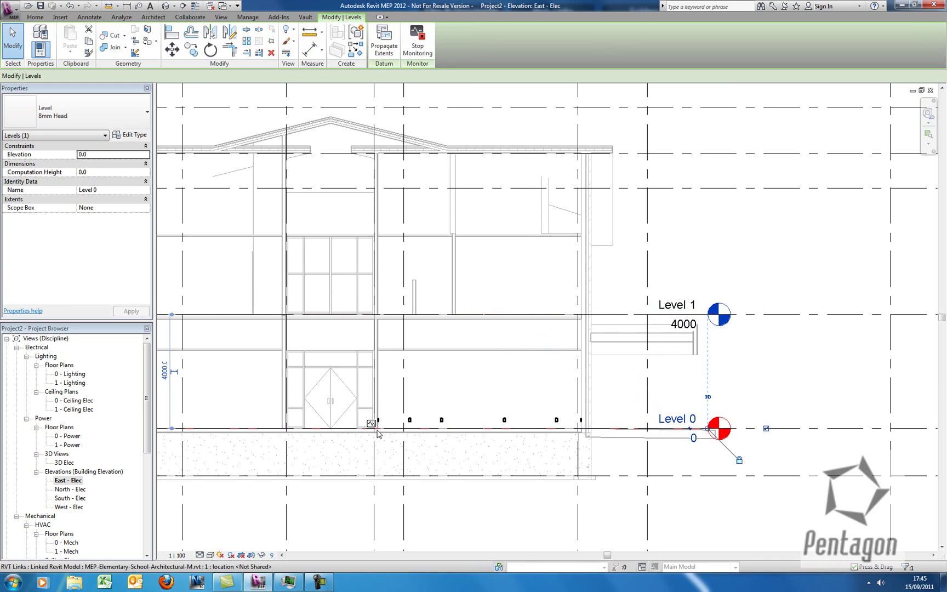
scroll(508, 383, down, 4)
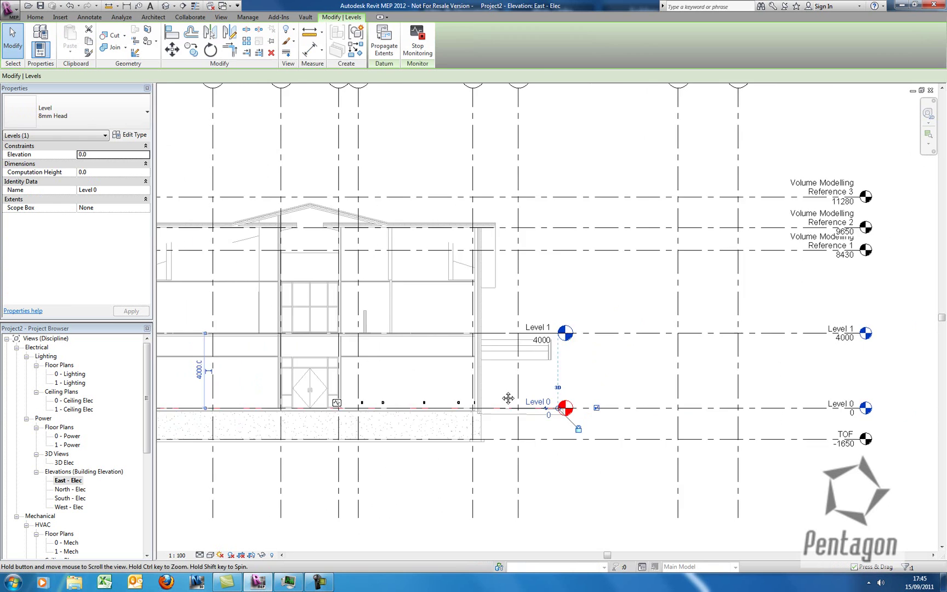
click(515, 343)
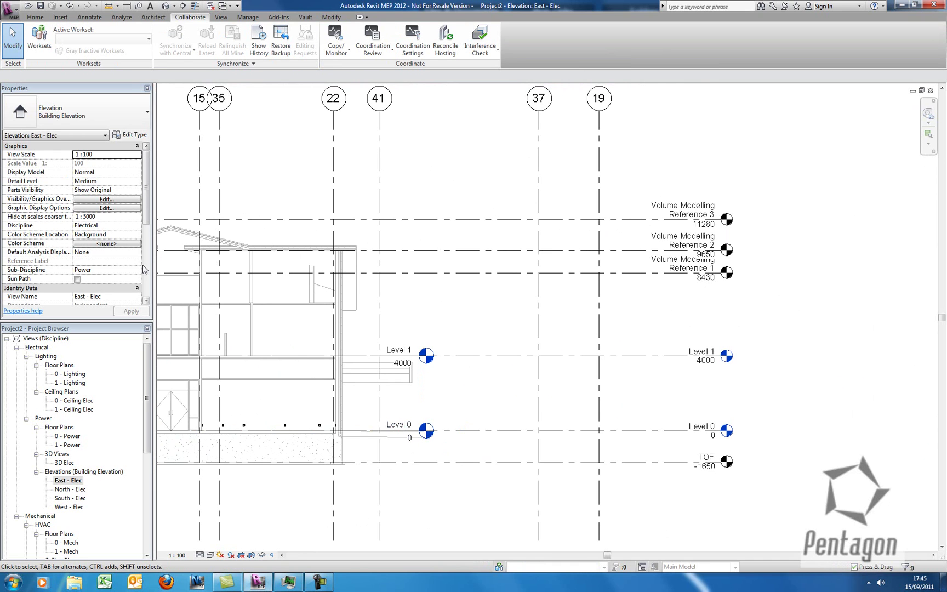
Step: Start Copy/Monitor with the linked architectural model and bring the reference levels into view
click(348, 53)
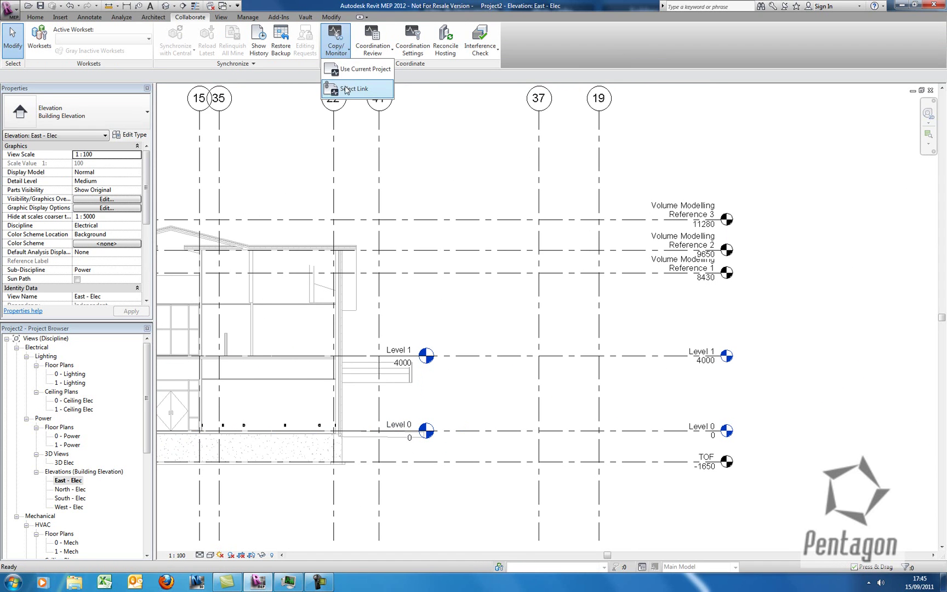
click(383, 88)
scroll(384, 216, down, 1)
click(359, 386)
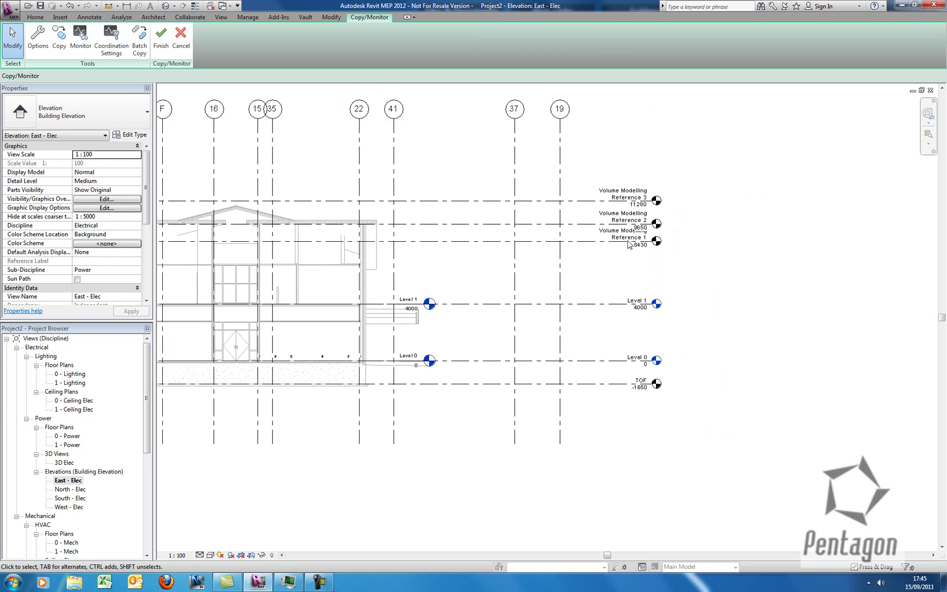
scroll(628, 244, up, 1)
middle_drag(277, 186, 296, 208)
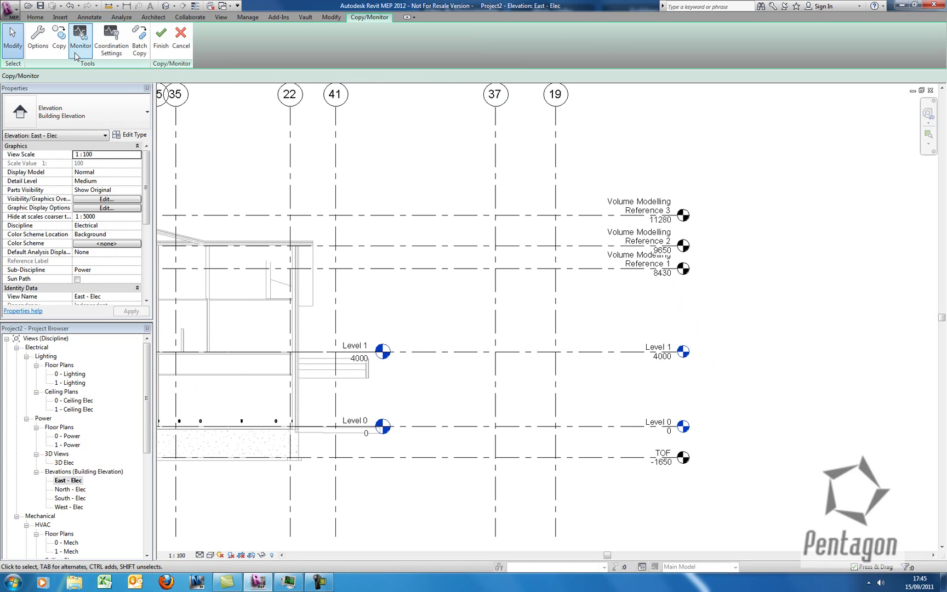
Step: Copy Volume Modelling Reference 1, 2 and 3 levels from the link, dismissing the rename warning
click(59, 47)
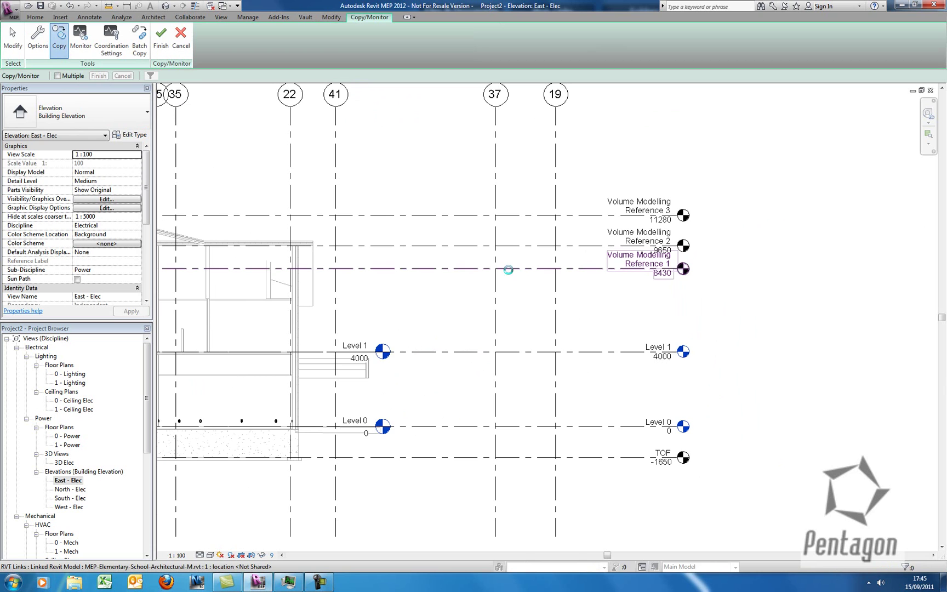
click(507, 269)
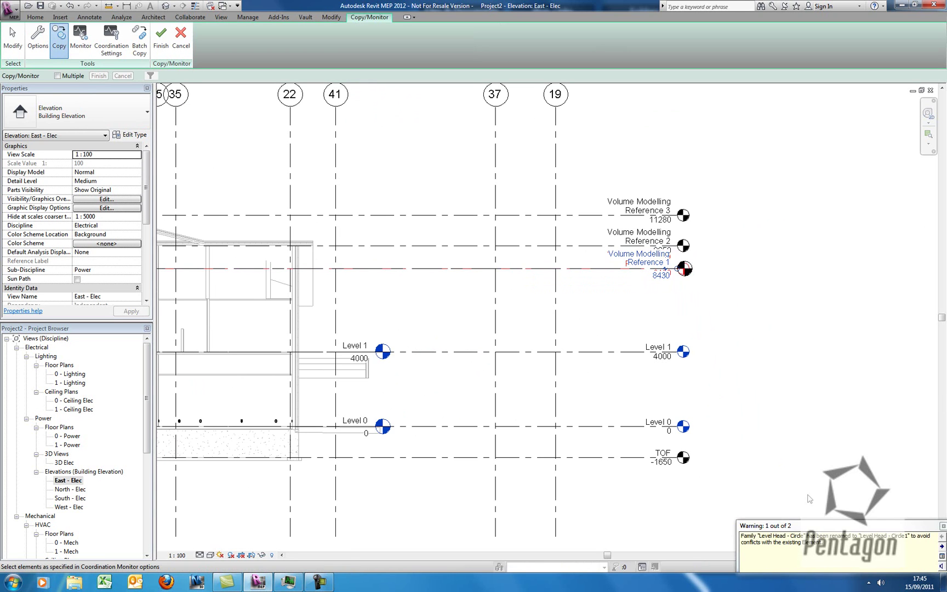
click(943, 526)
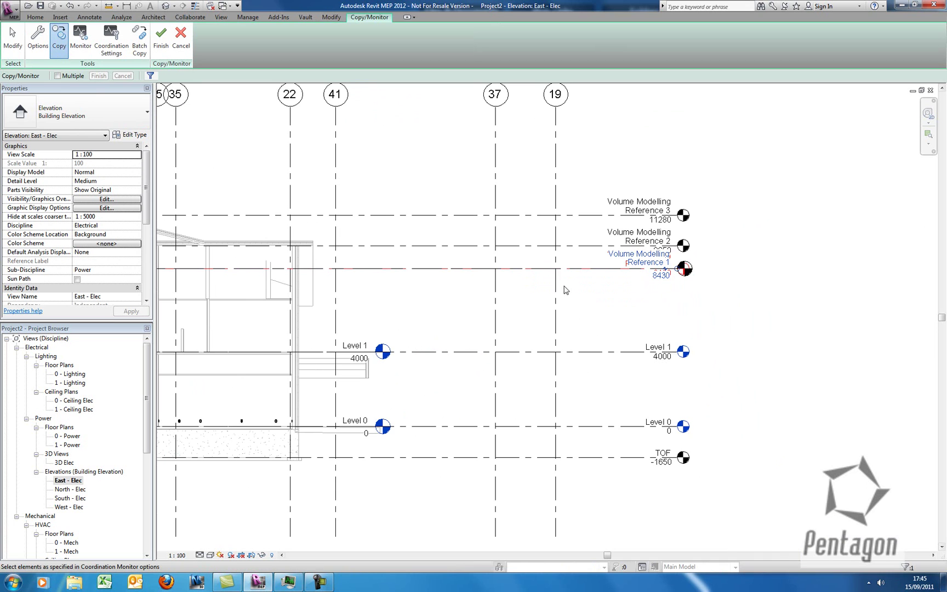
click(524, 248)
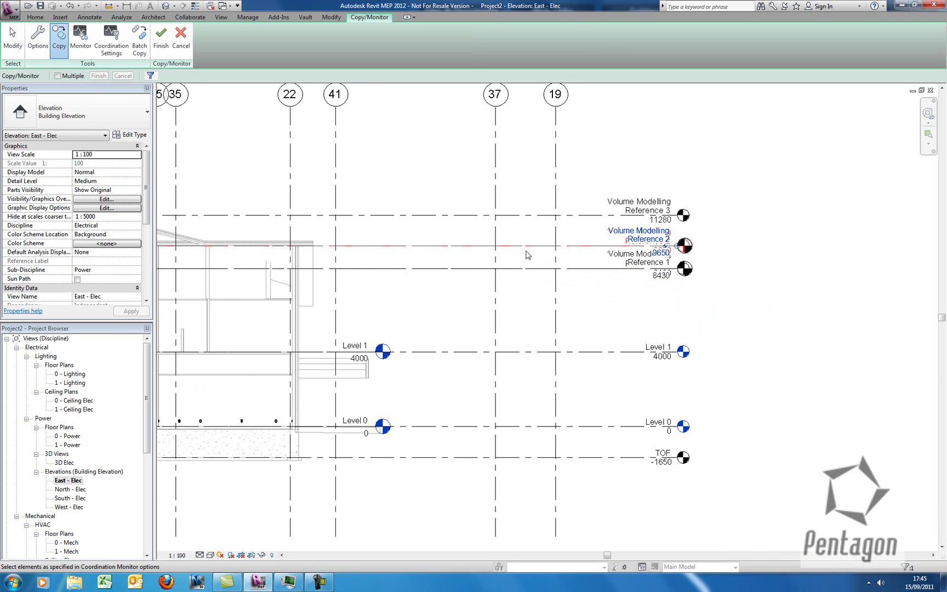
click(523, 216)
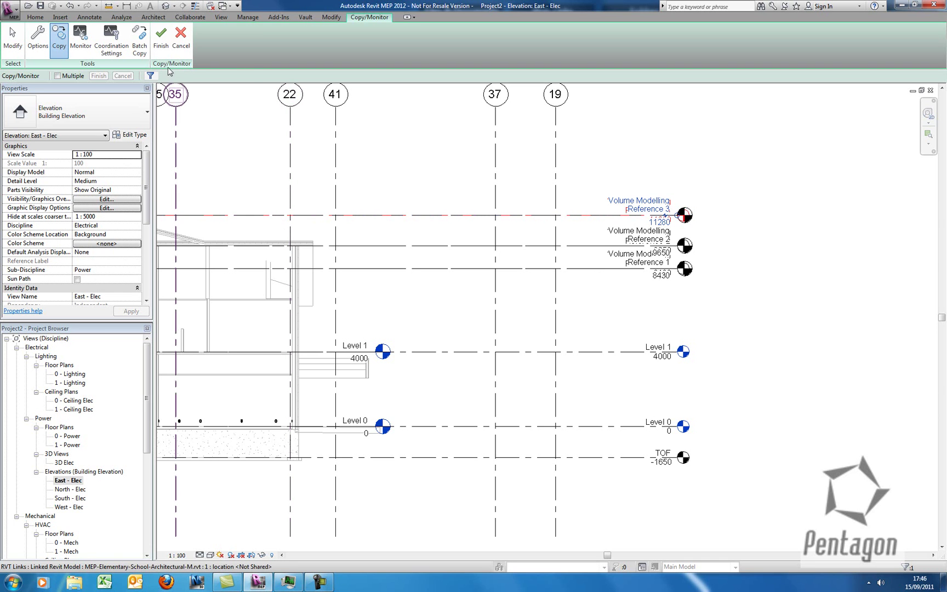
click(161, 36)
Step: Pull the Volume Modelling Reference 3 level's end in toward the left
click(525, 215)
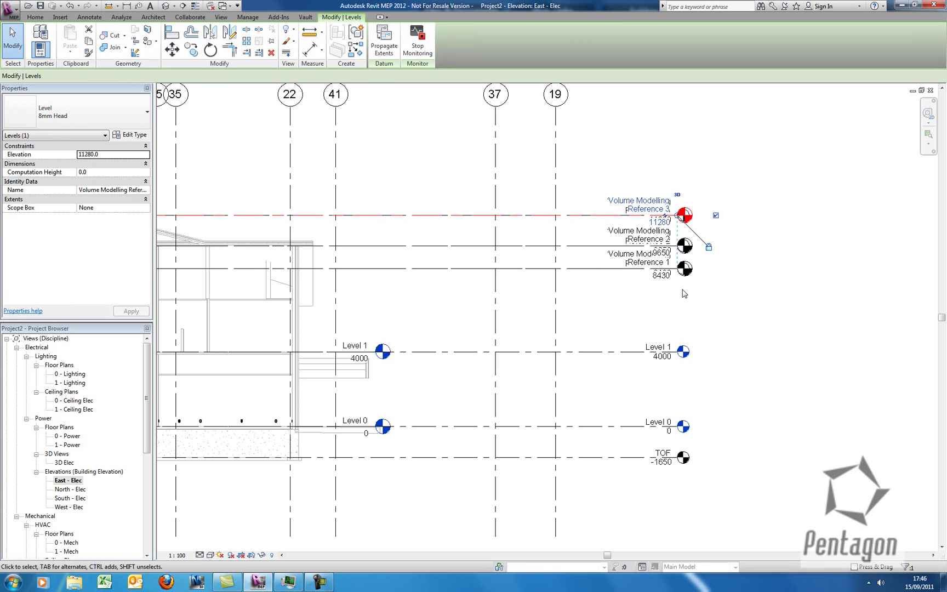
right_click(620, 156)
click(625, 155)
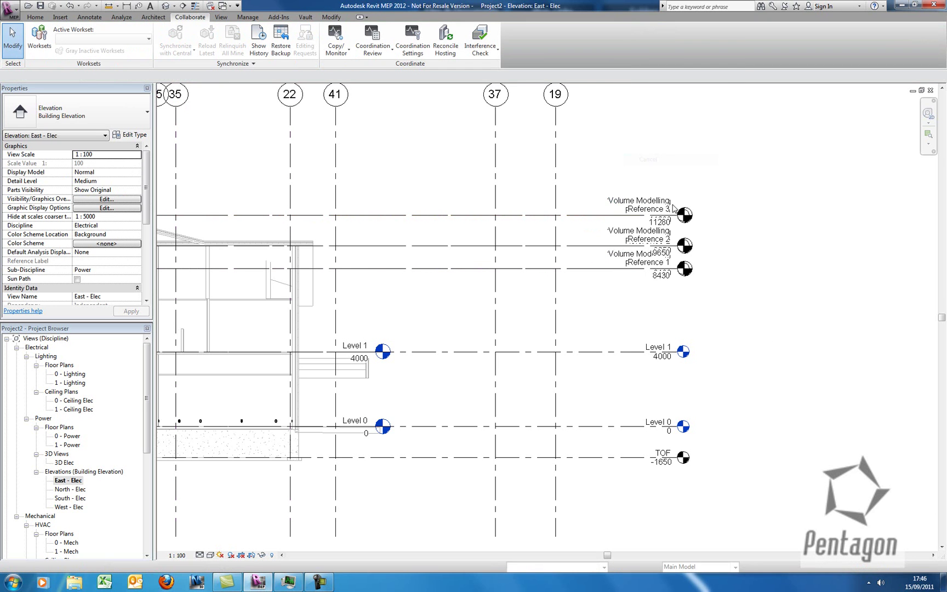
click(670, 221)
drag(677, 216, 447, 194)
click(445, 175)
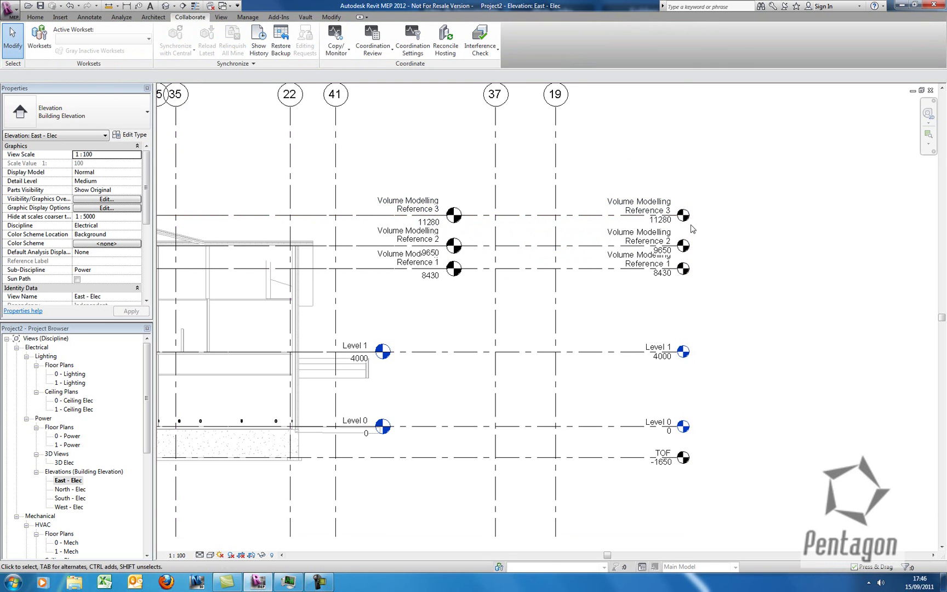
Step: Pan and zoom the elevation to review the copied reference levels and their heads
middle_drag(641, 237, 645, 250)
middle_drag(453, 230, 515, 262)
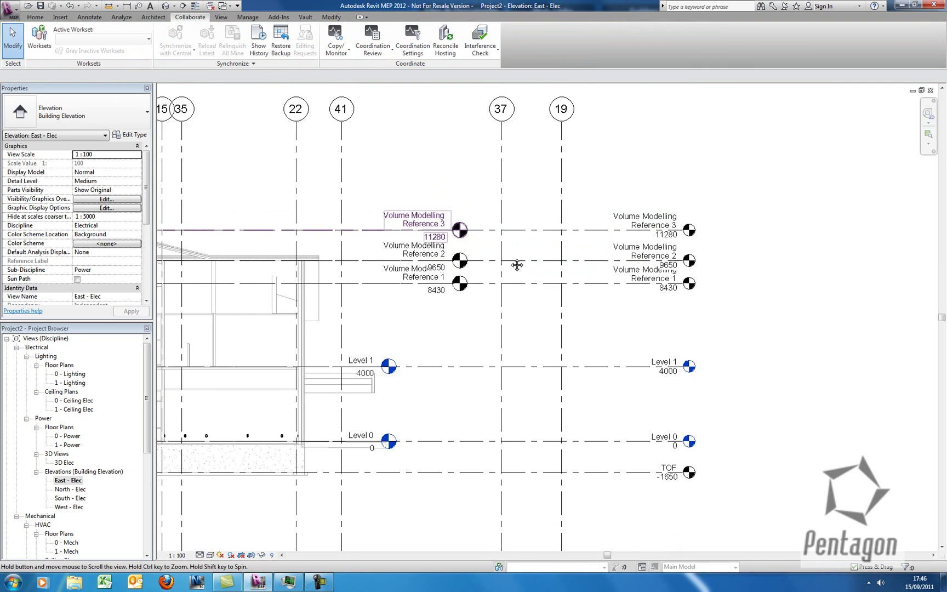
click(438, 253)
scroll(420, 280, down, 3)
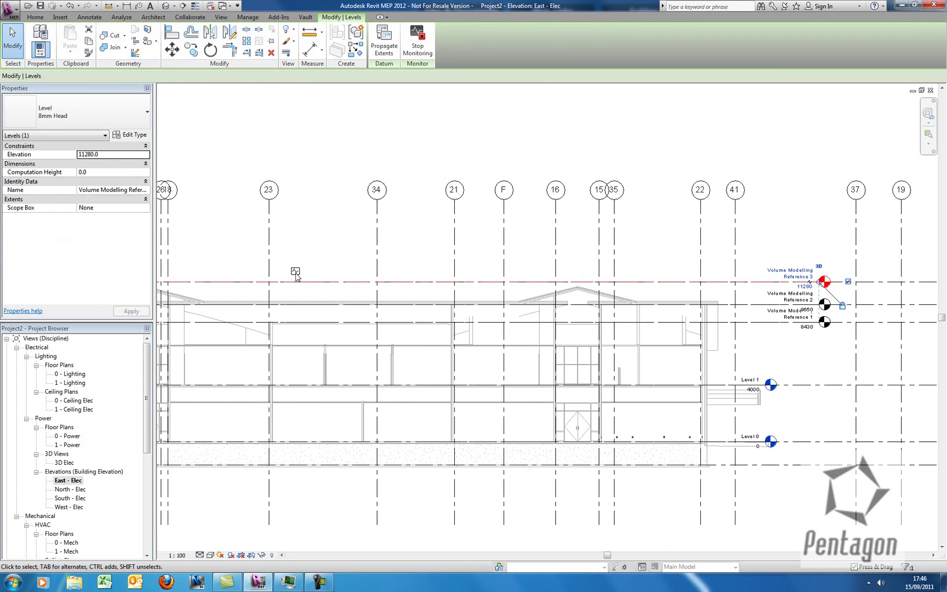
middle_drag(761, 326, 866, 271)
scroll(415, 239, up, 1)
scroll(415, 239, up, 1)
click(862, 271)
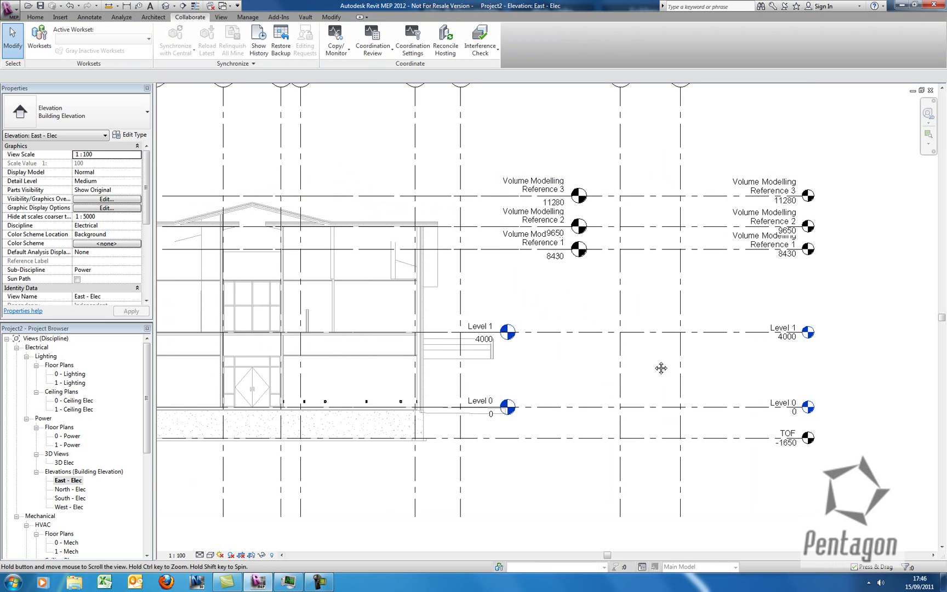
scroll(661, 368, up, 1)
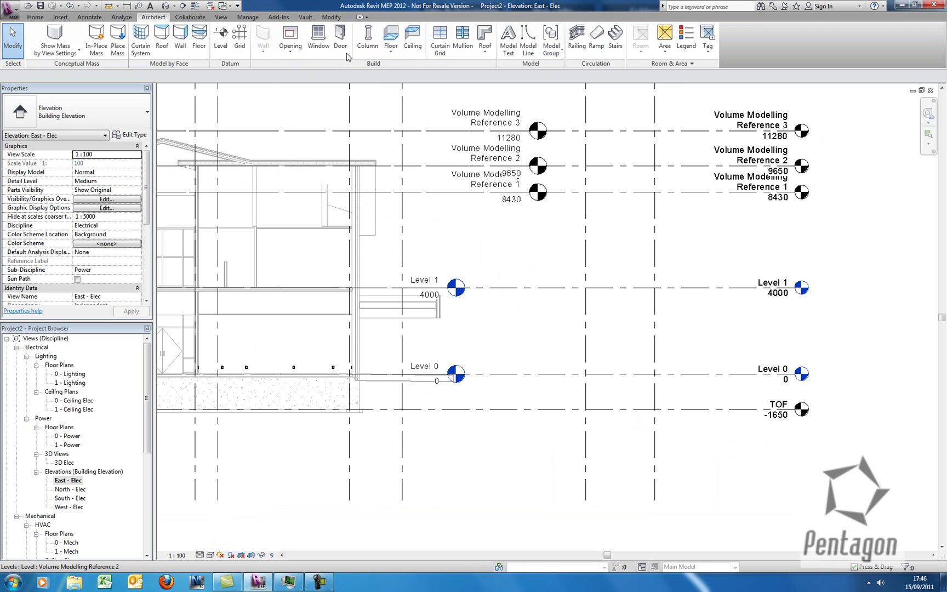
Step: Cancel the Level tool and drag Level 2's head at -1065 in toward the left
click(220, 36)
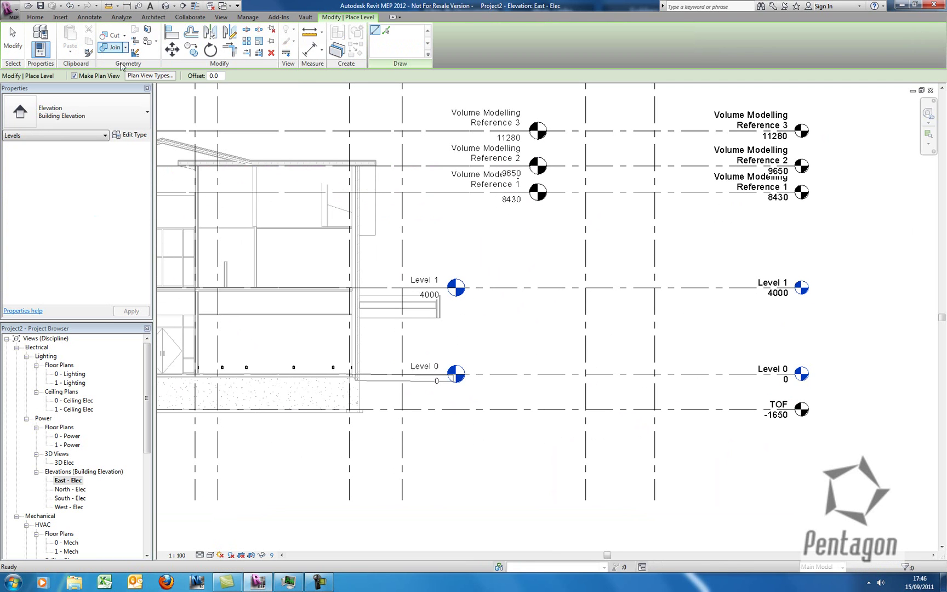
double_click(213, 76)
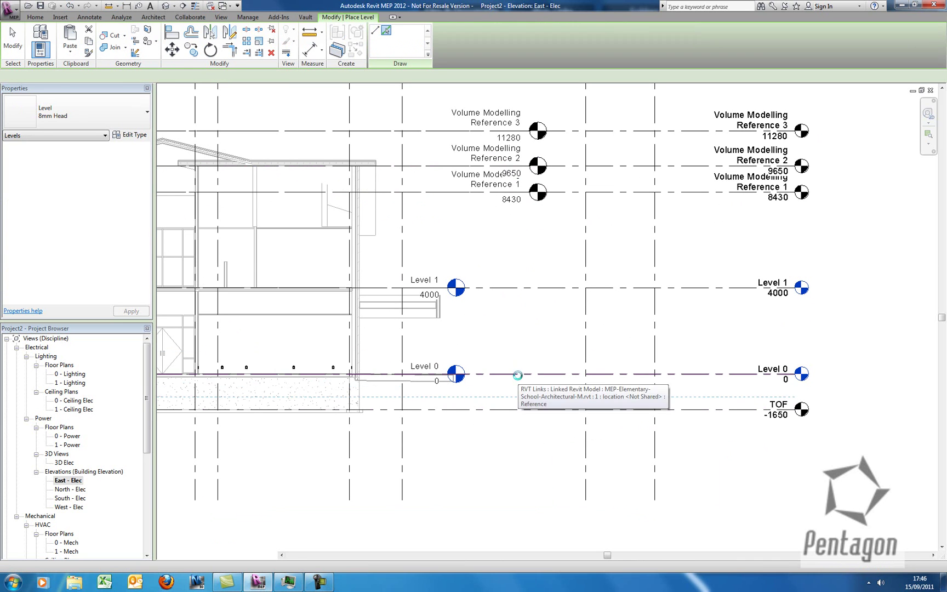
right_click(532, 324)
click(559, 330)
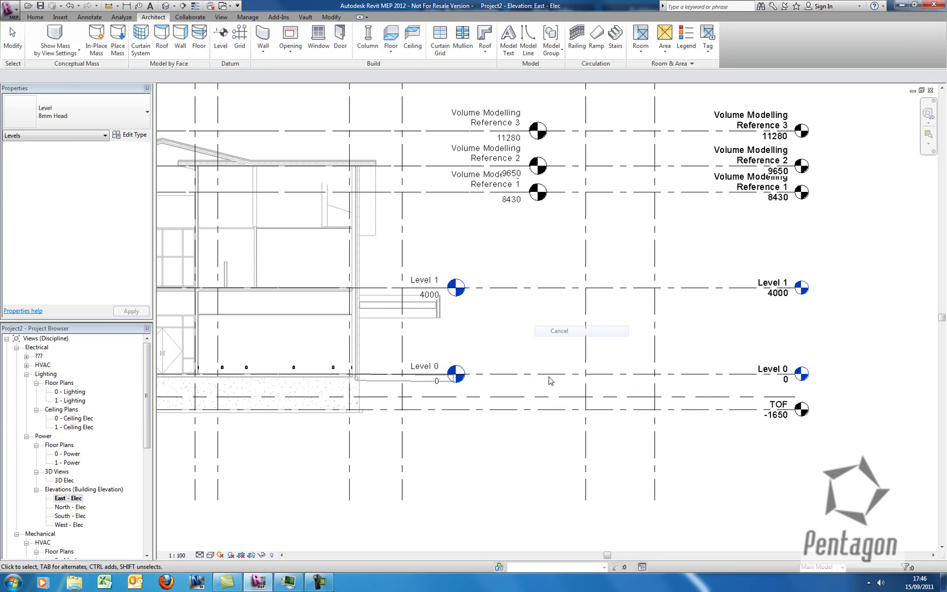
click(541, 396)
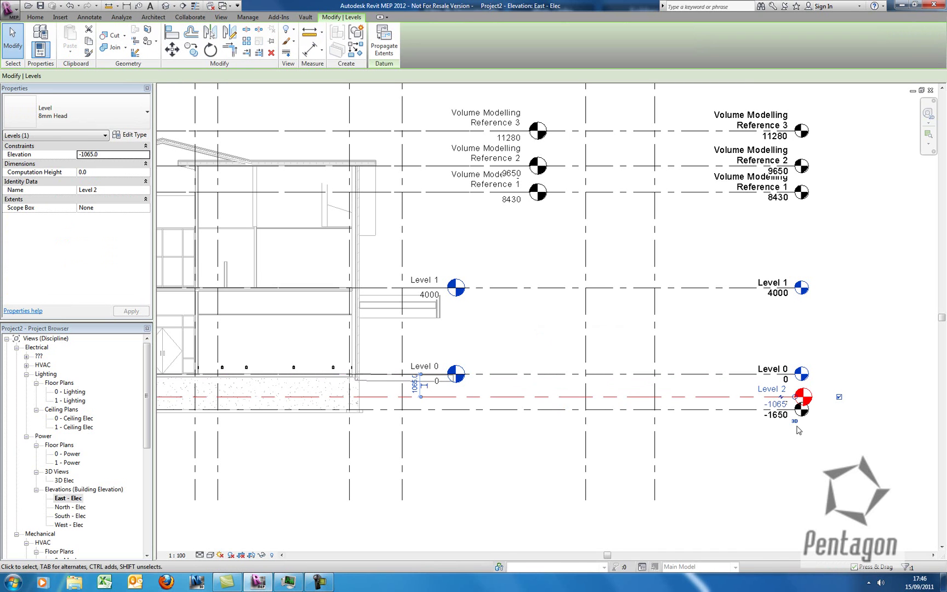
click(619, 393)
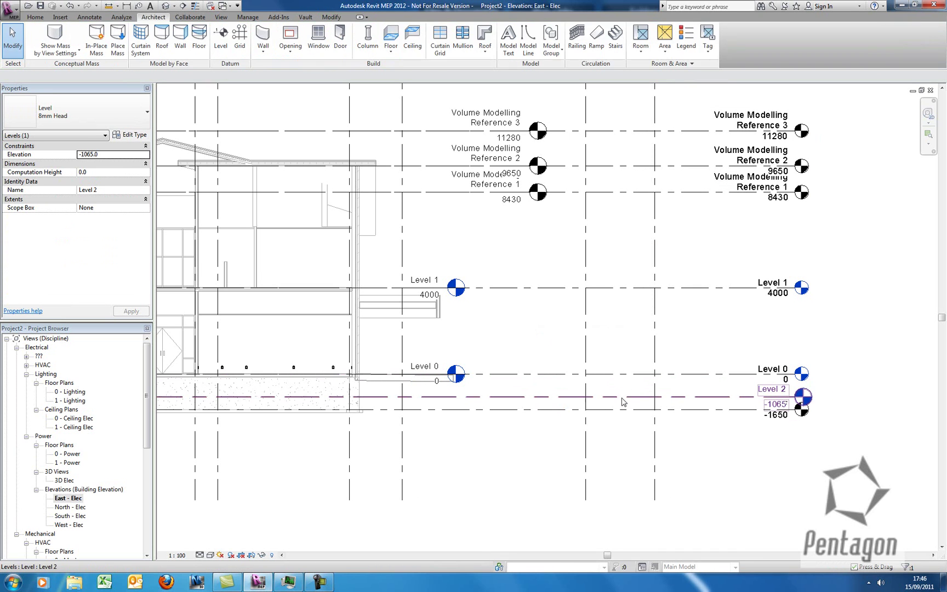
click(793, 398)
drag(794, 398, 515, 396)
click(517, 338)
Step: Rename Level 2 to 'Level 0 Ref', declining to rename matching views
scroll(491, 410, up, 3)
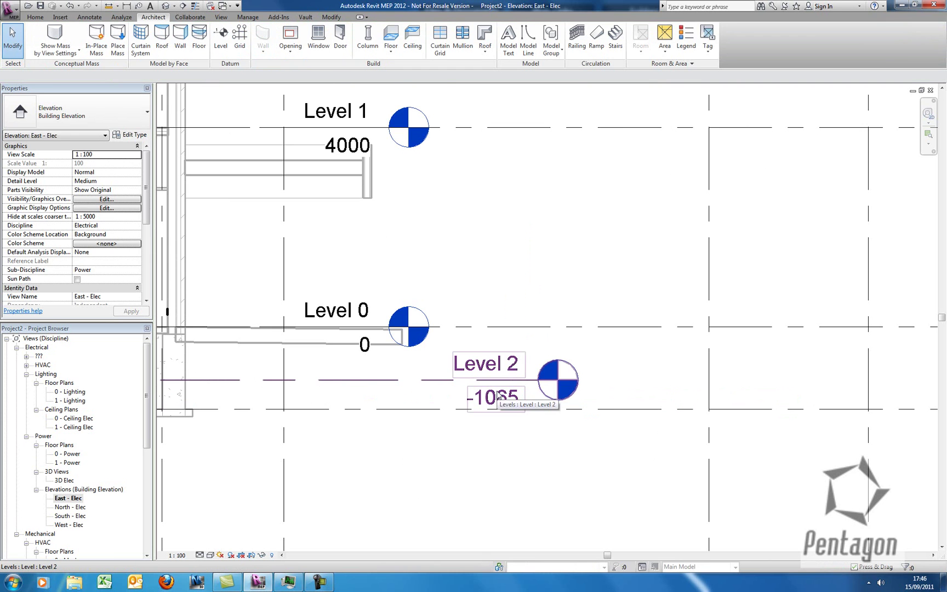
click(503, 395)
click(522, 269)
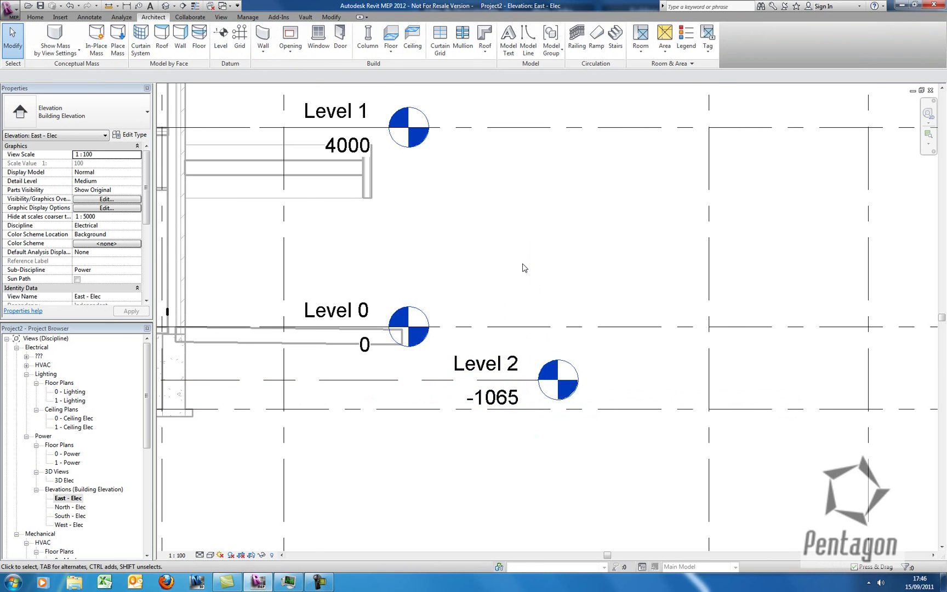
scroll(428, 331, down, 3)
scroll(428, 331, up, 2)
click(378, 373)
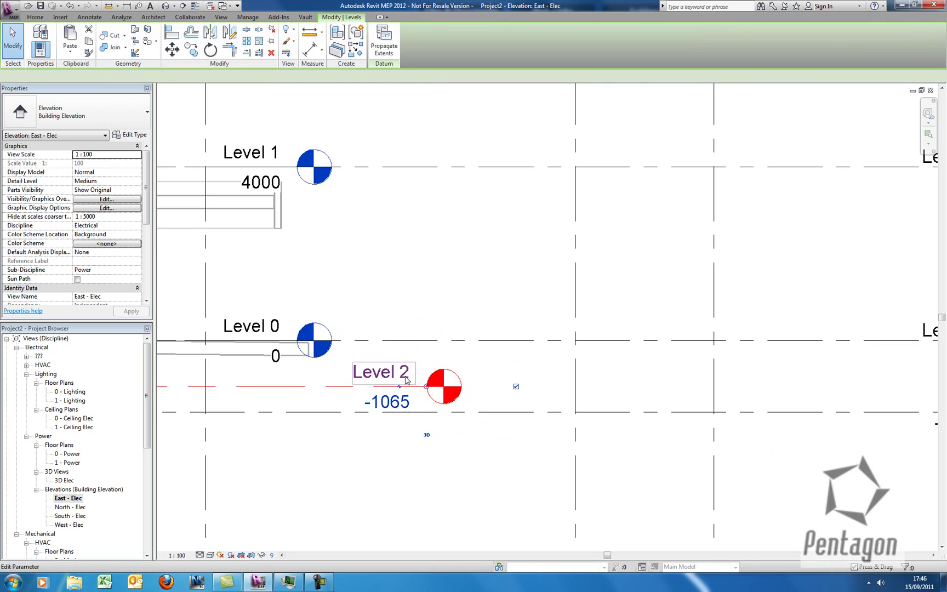
click(378, 374)
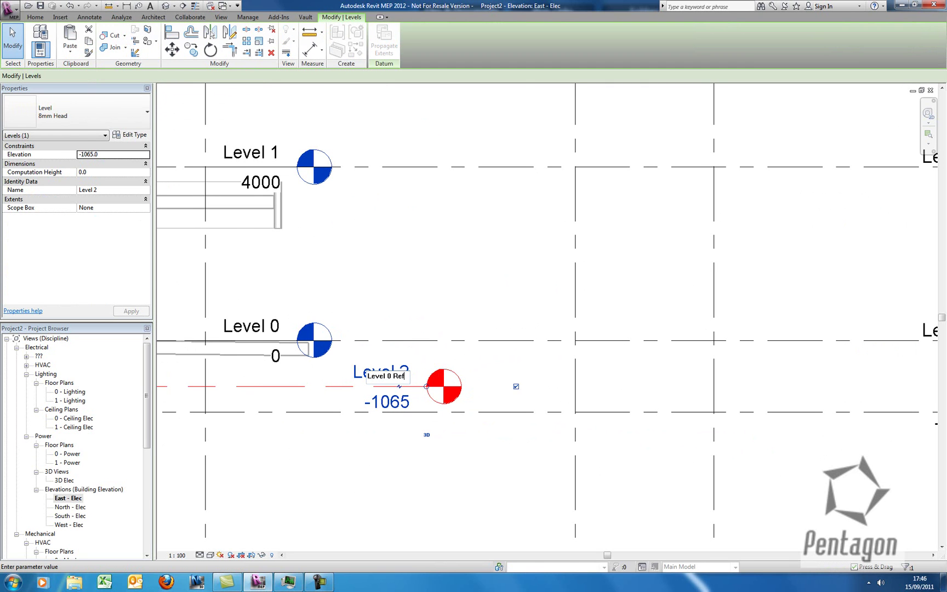
text(Level 0 Ref)
click(434, 288)
click(497, 298)
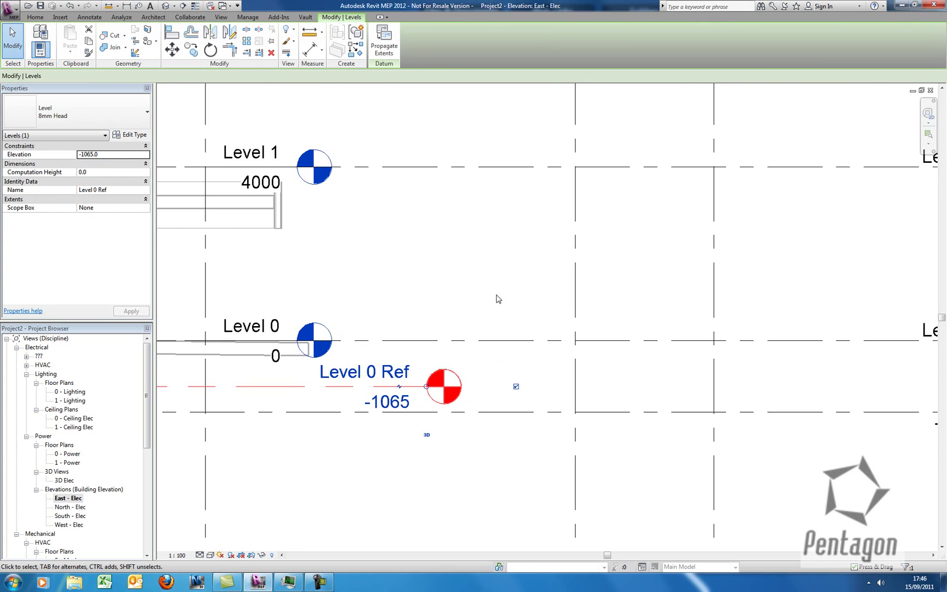
scroll(498, 299, down, 3)
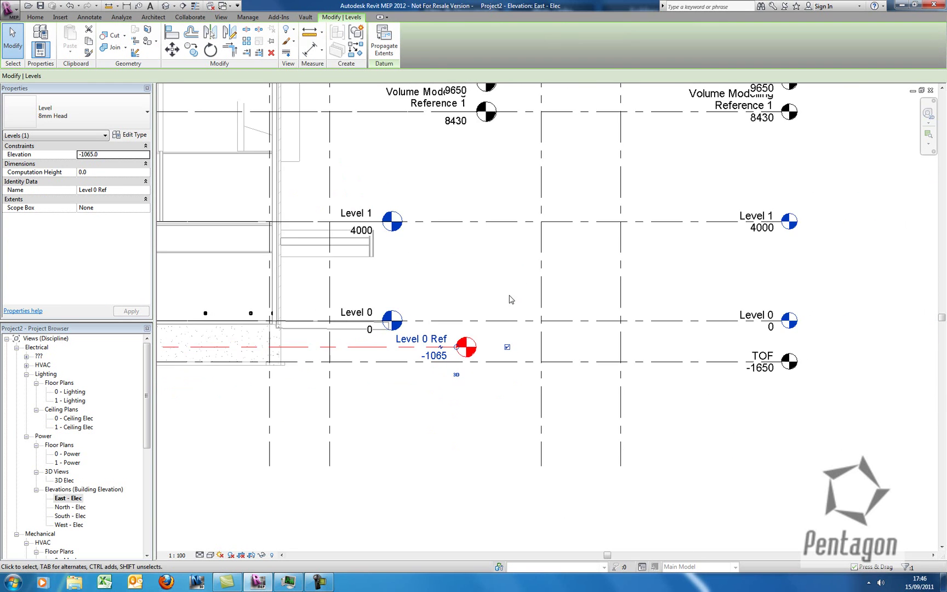
Step: Monitor Level 0 Ref against the linked model's Level 0, then zoom the elevation to fit
click(200, 17)
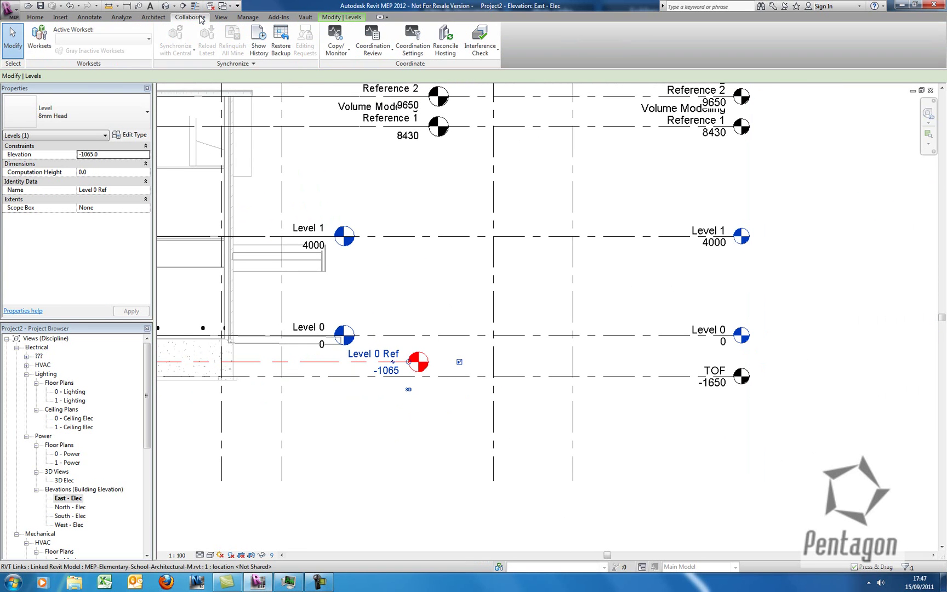
click(347, 55)
click(351, 89)
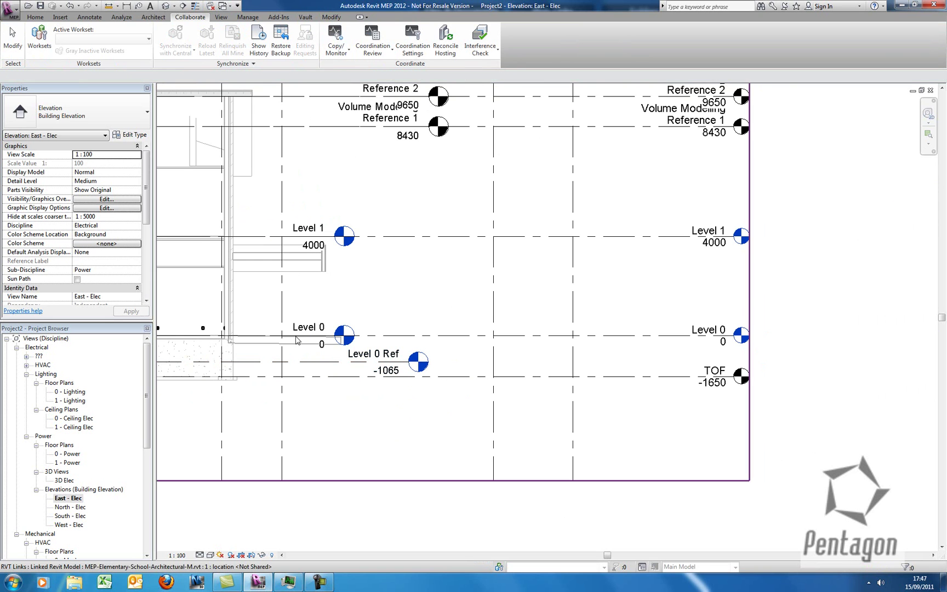
click(295, 349)
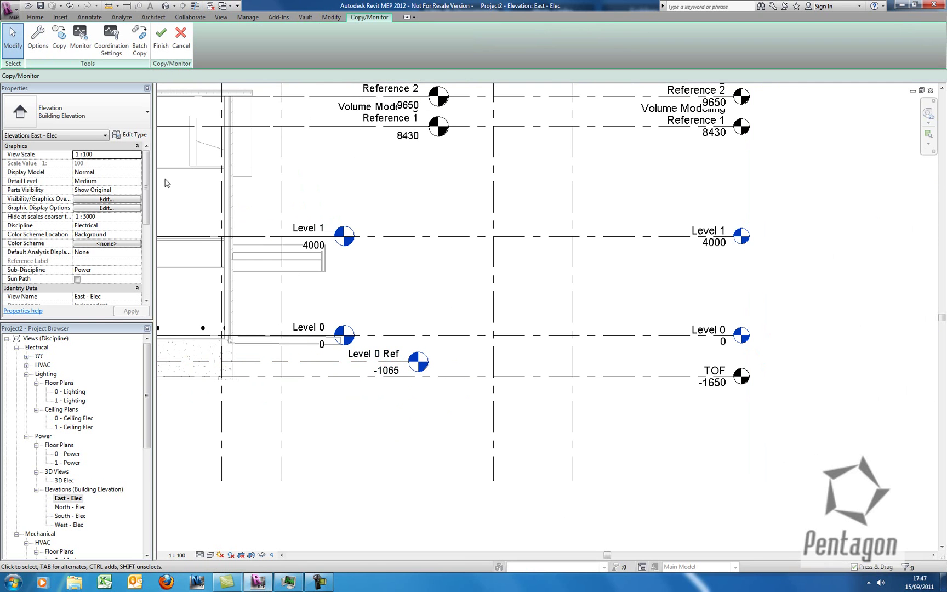
click(85, 49)
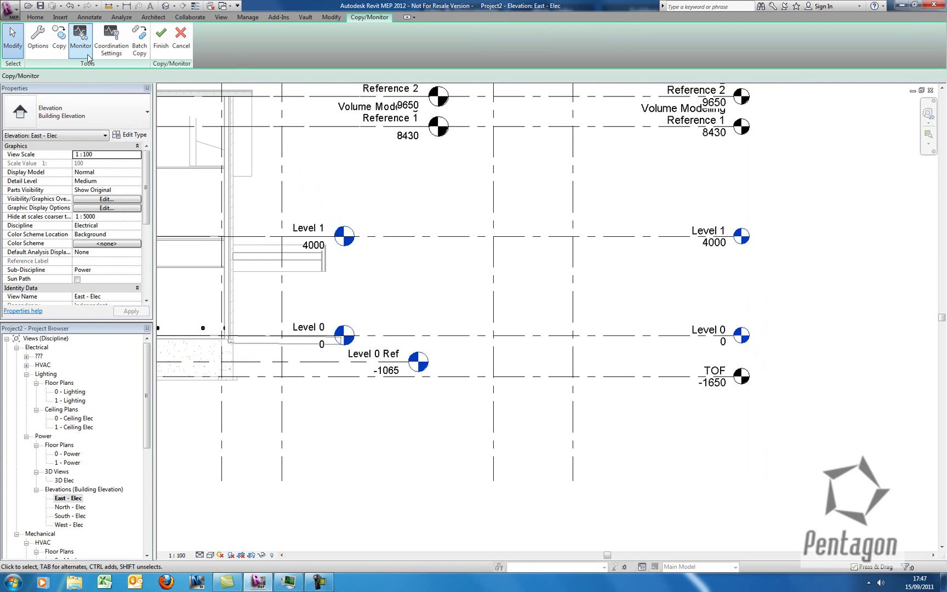
click(325, 362)
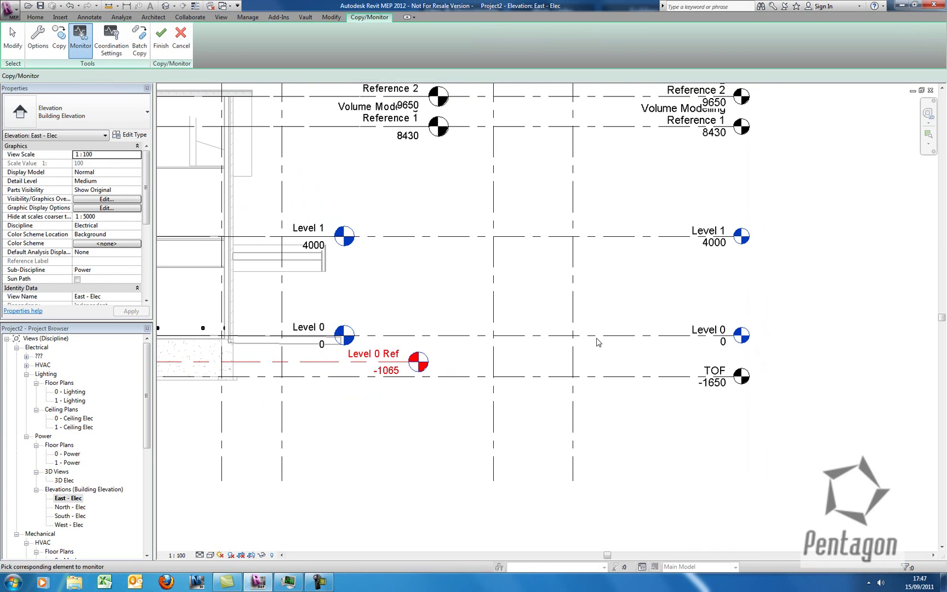
click(596, 338)
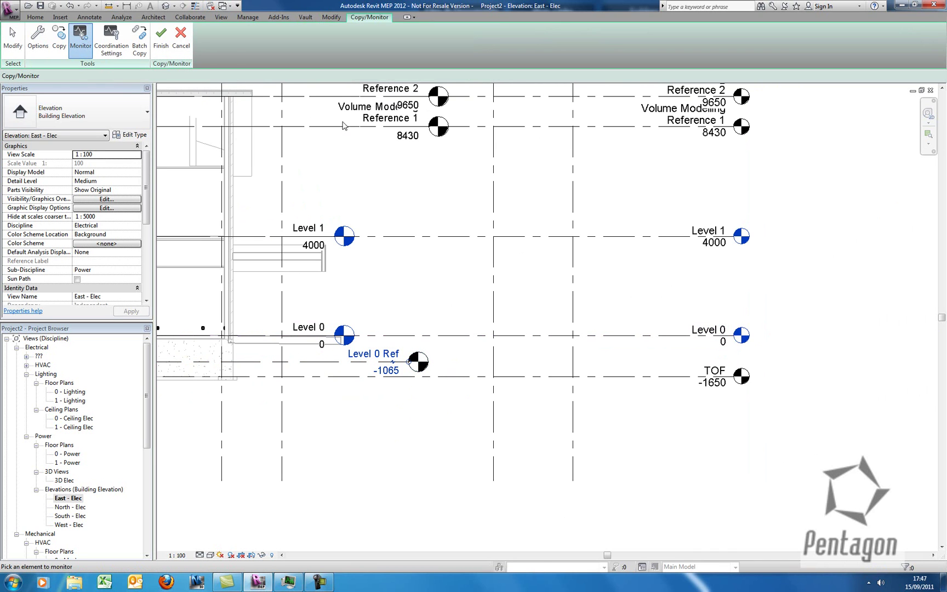
click(161, 38)
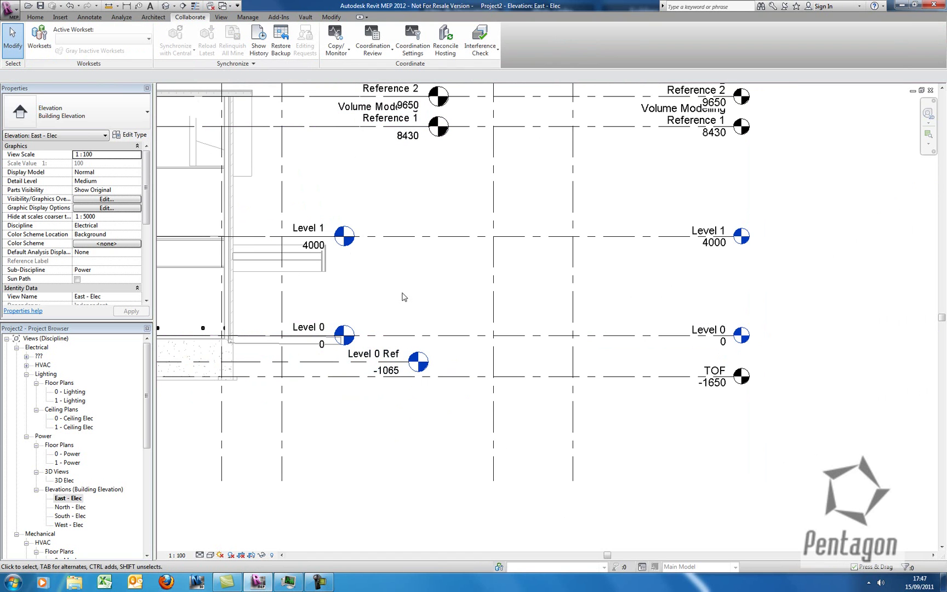
right_click(409, 284)
click(432, 380)
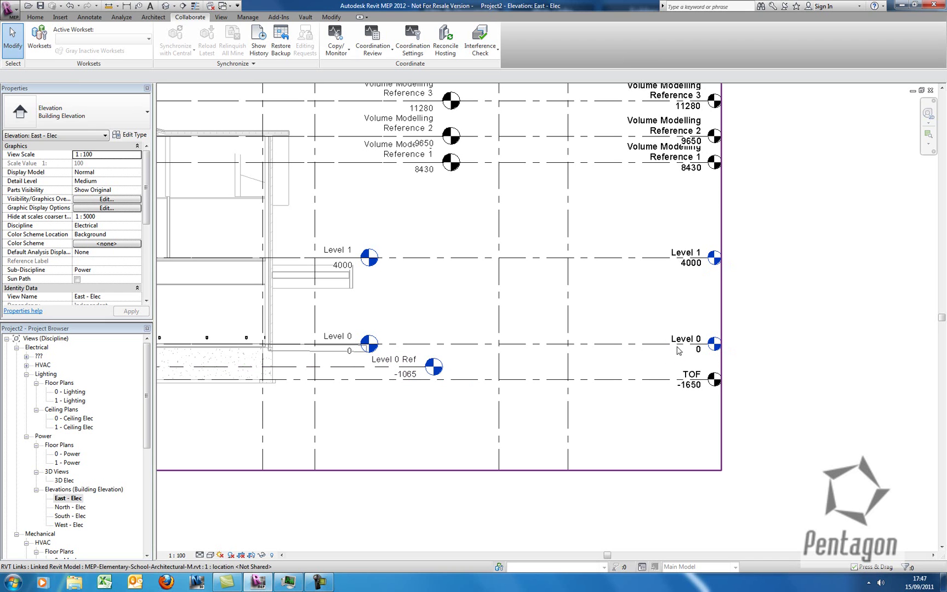
scroll(598, 331, down, 3)
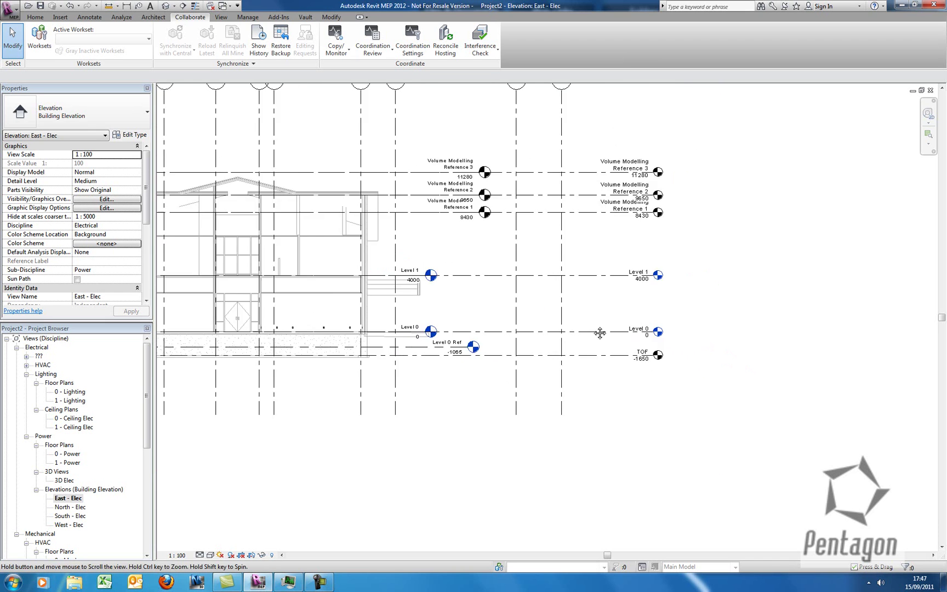
Step: Save the project to the Desktop as 'MEP School Project' and close the East - Elec and 0 - Mech views
click(11, 8)
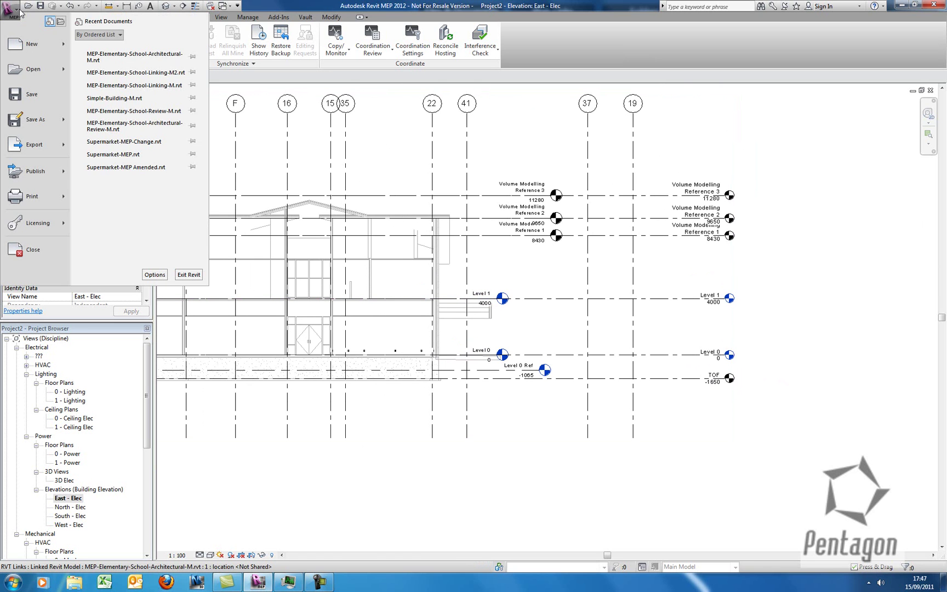
mouse_move(55, 128)
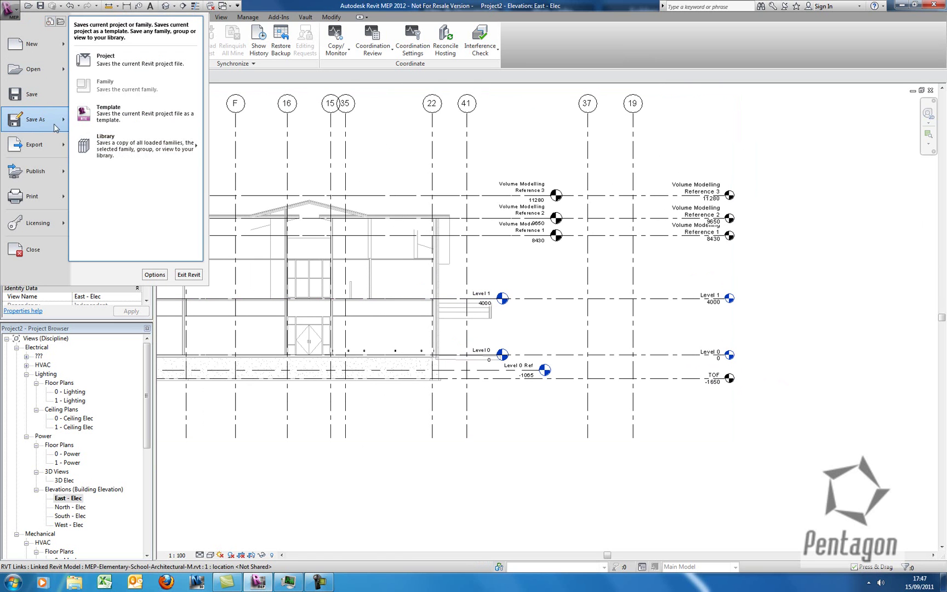
click(110, 59)
click(402, 191)
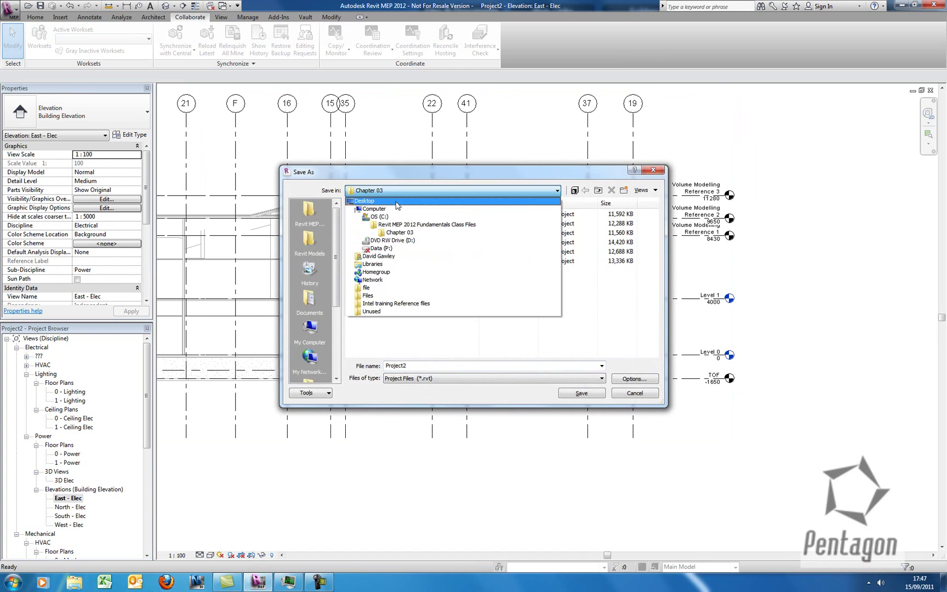
click(399, 203)
double_click(424, 363)
text(MEP School)
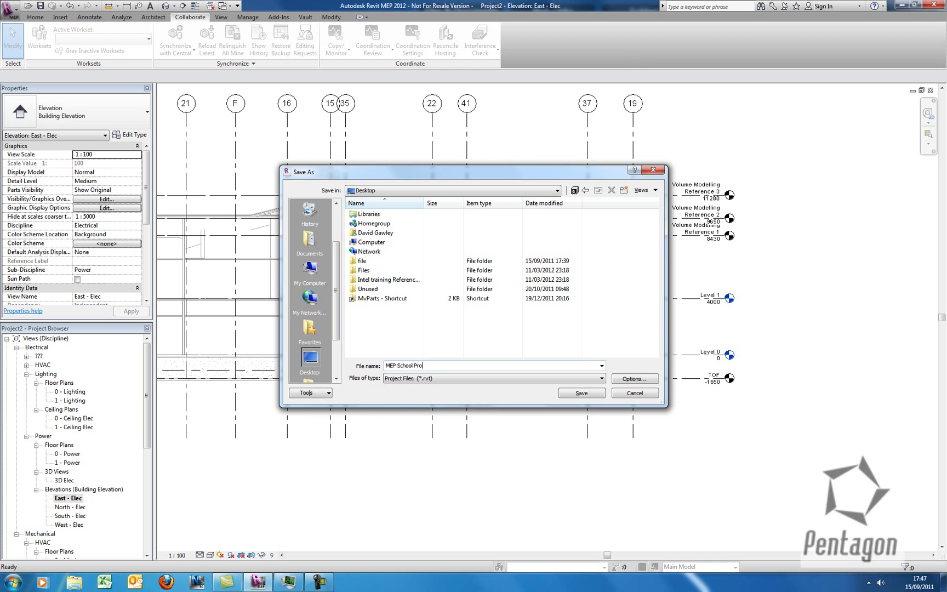
key(Return)
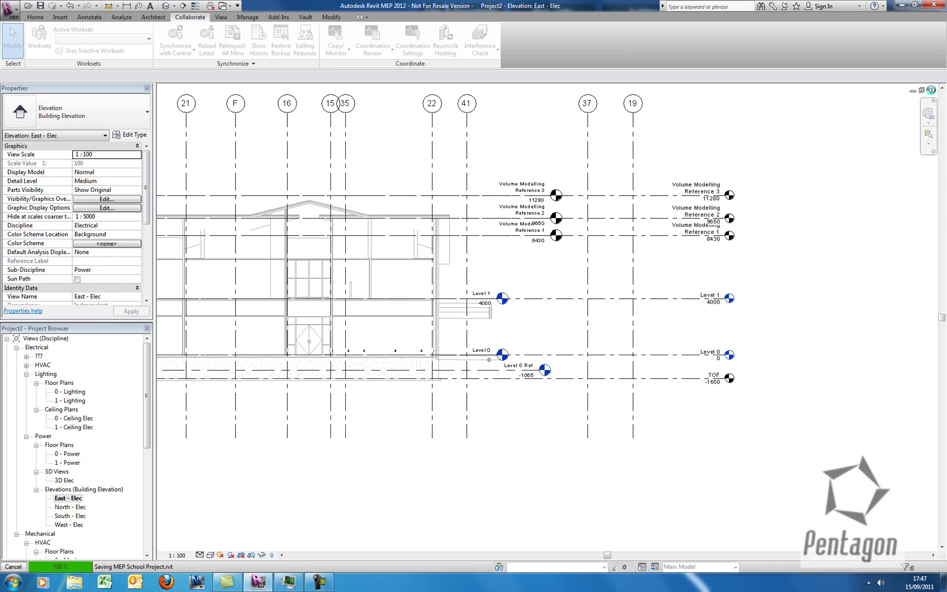
click(930, 89)
click(930, 89)
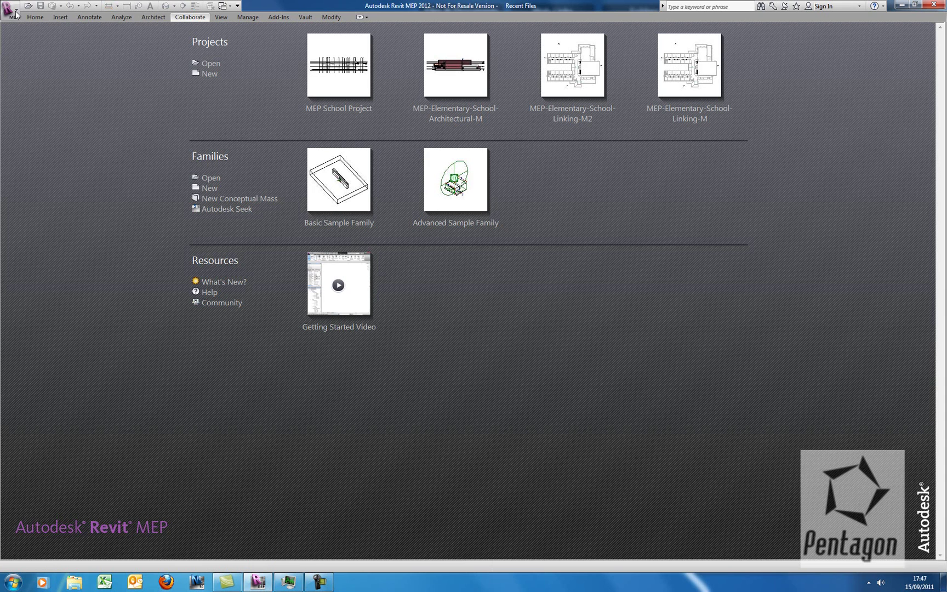
click(462, 118)
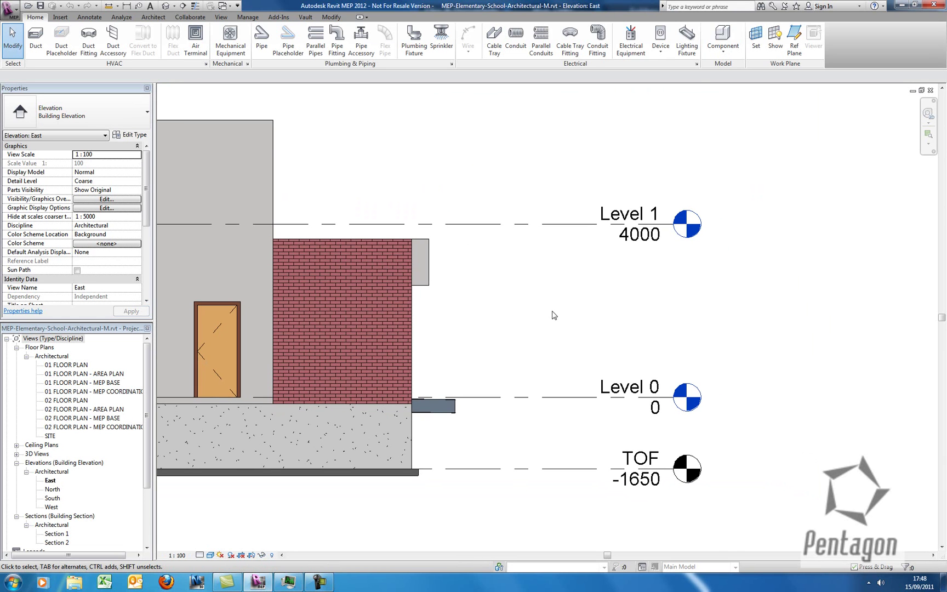
scroll(552, 315, down, 2)
scroll(559, 301, up, 1)
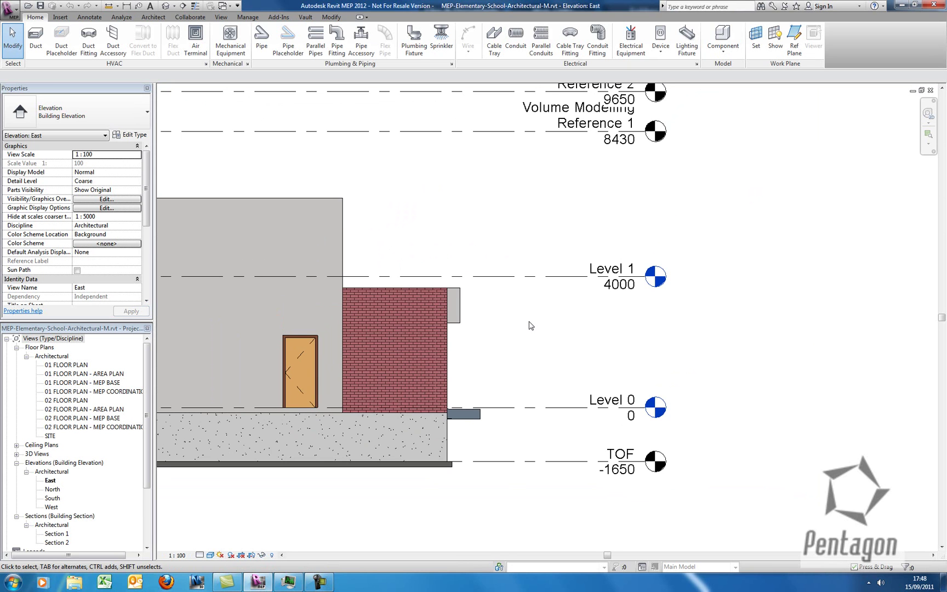
scroll(536, 324, down, 2)
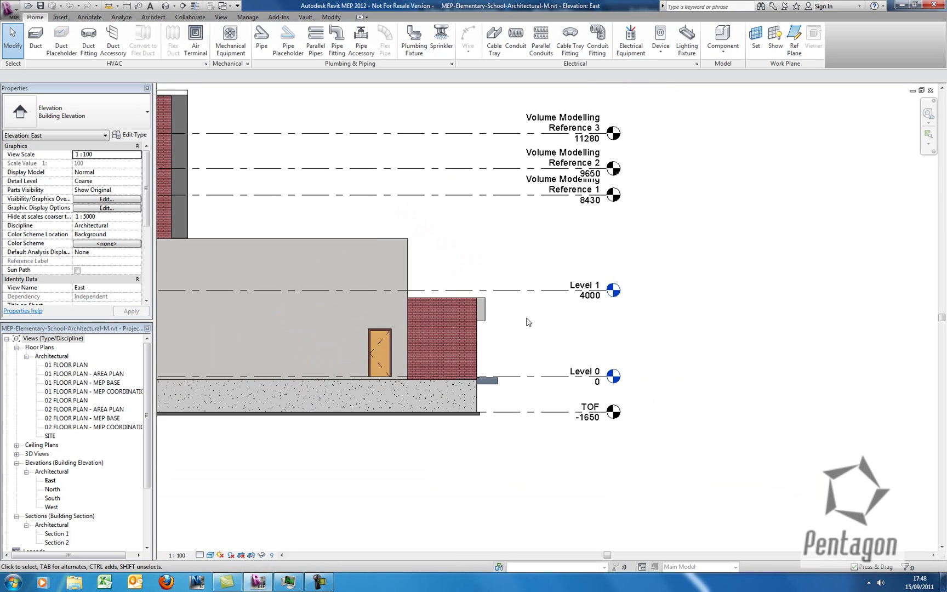
scroll(562, 333, up, 1)
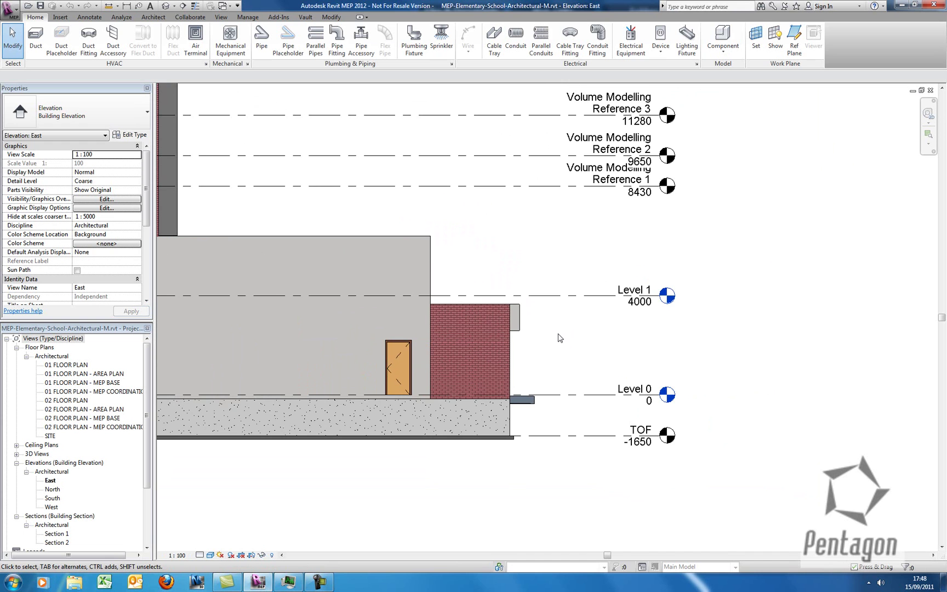
scroll(577, 220, down, 1)
scroll(543, 227, up, 1)
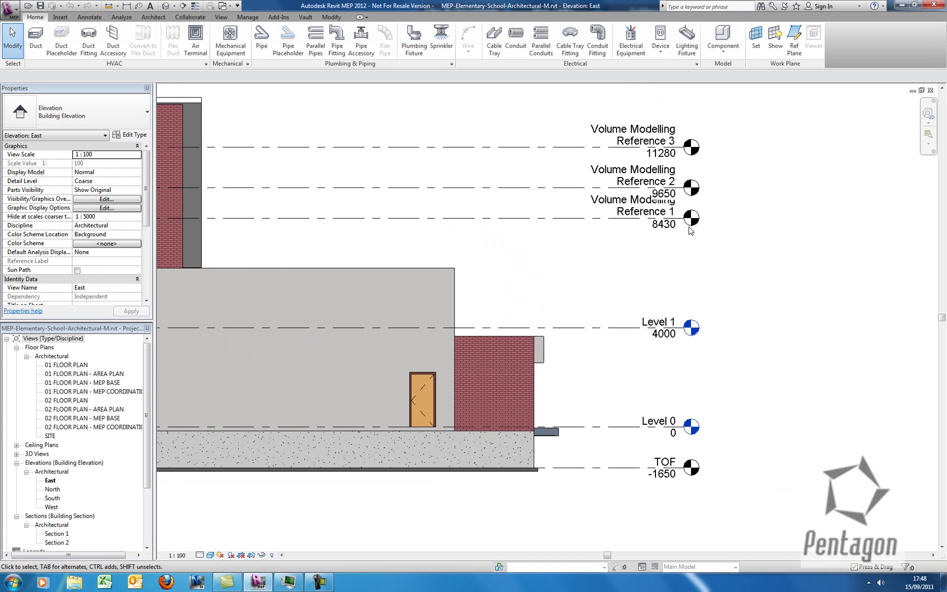
scroll(559, 350, up, 3)
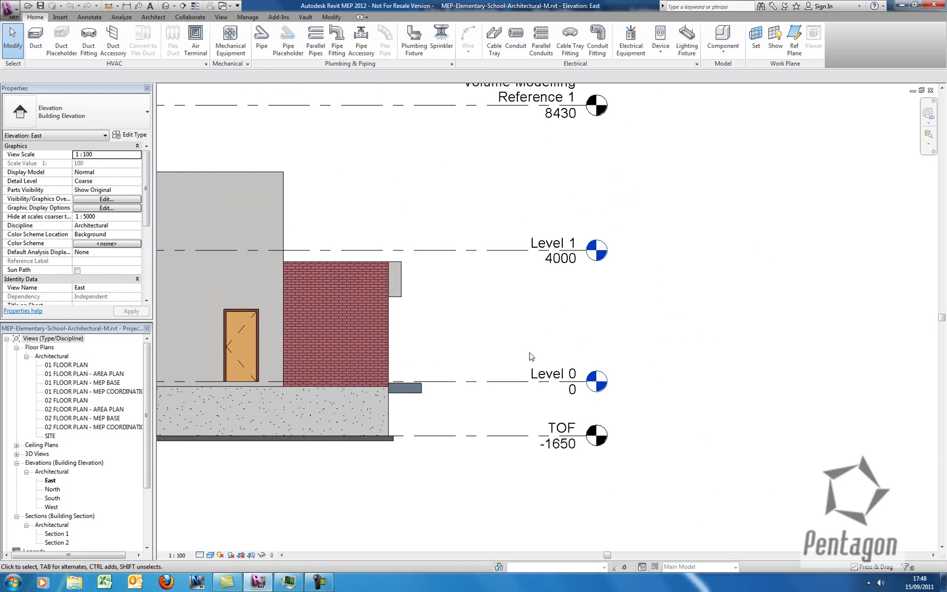
Step: Rename Level 0 to 'Gnd Flr' and Level 1 to 'First Flr'
click(553, 379)
click(554, 377)
text(Gnd Flr)
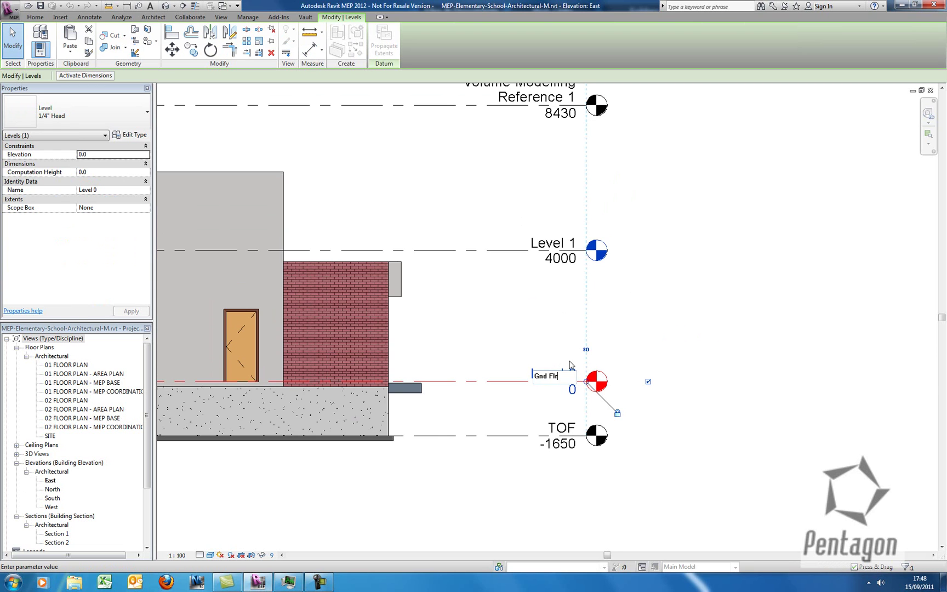
key(Return)
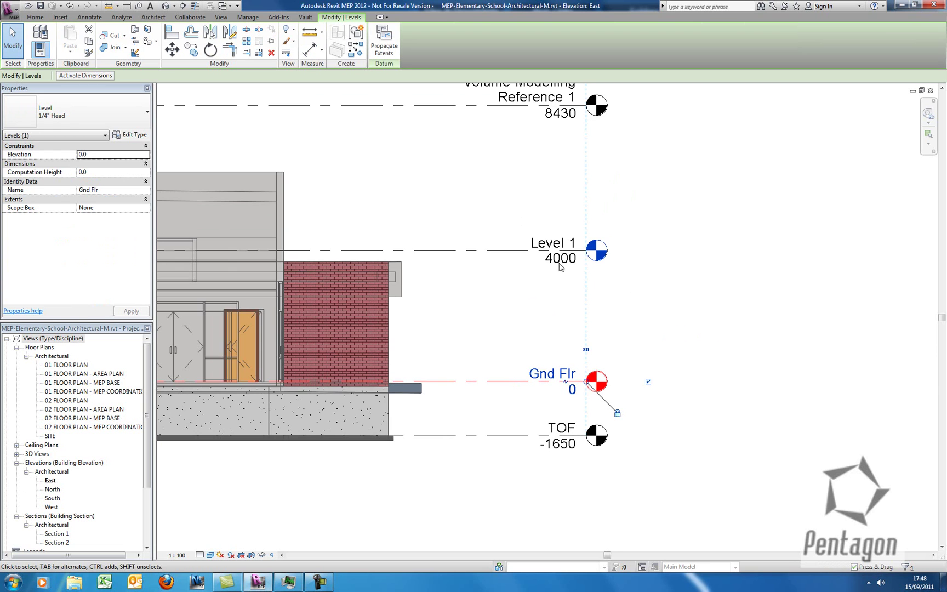
click(560, 244)
click(554, 243)
text(First Flr)
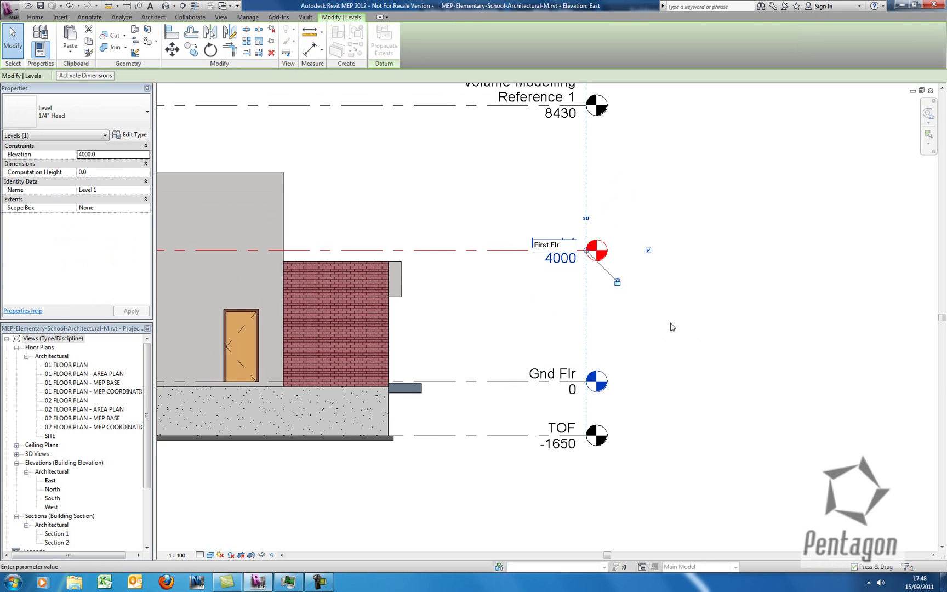
key(Return)
Step: Lower the First Flr elevation from 4000 to 3800
click(560, 258)
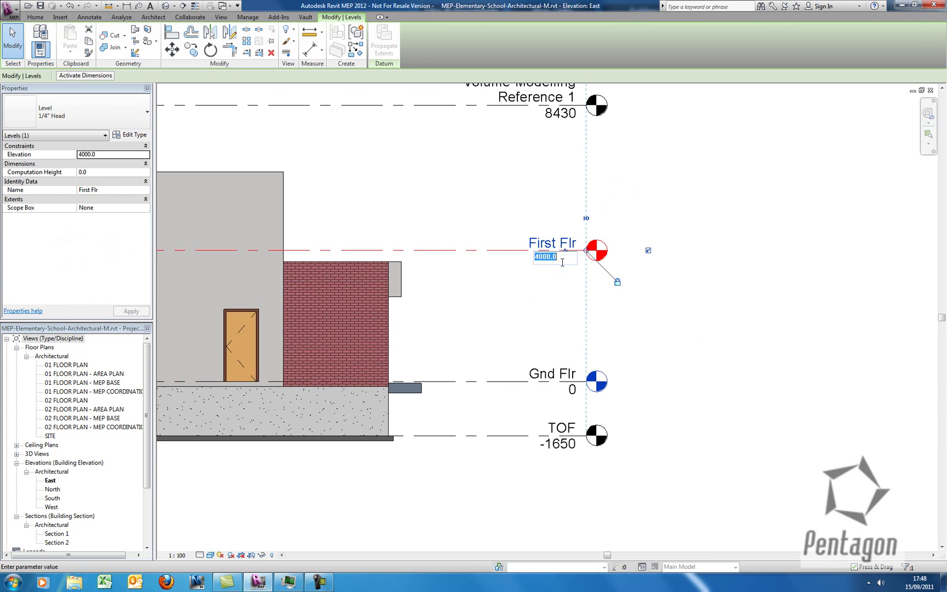
text(3800)
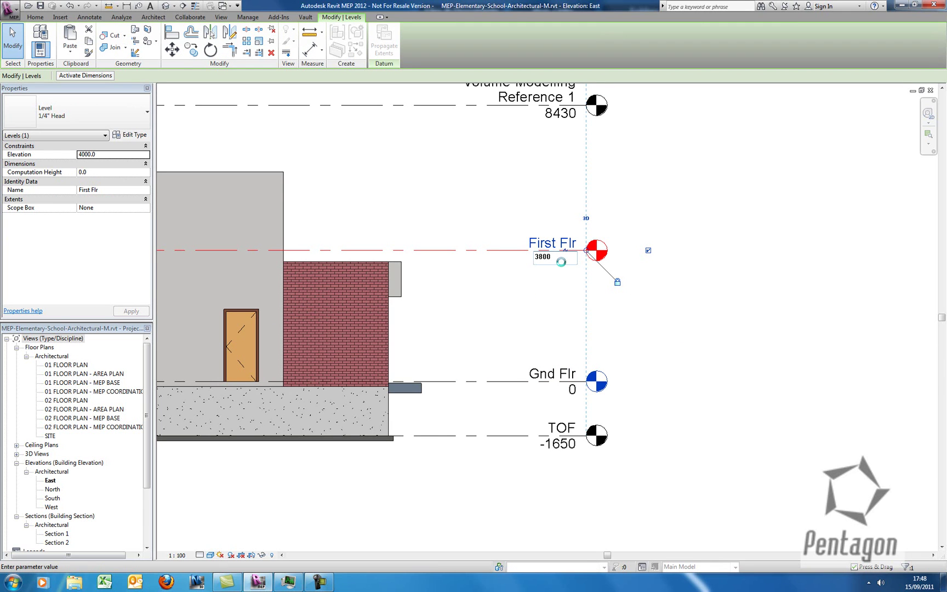
key(Return)
click(447, 217)
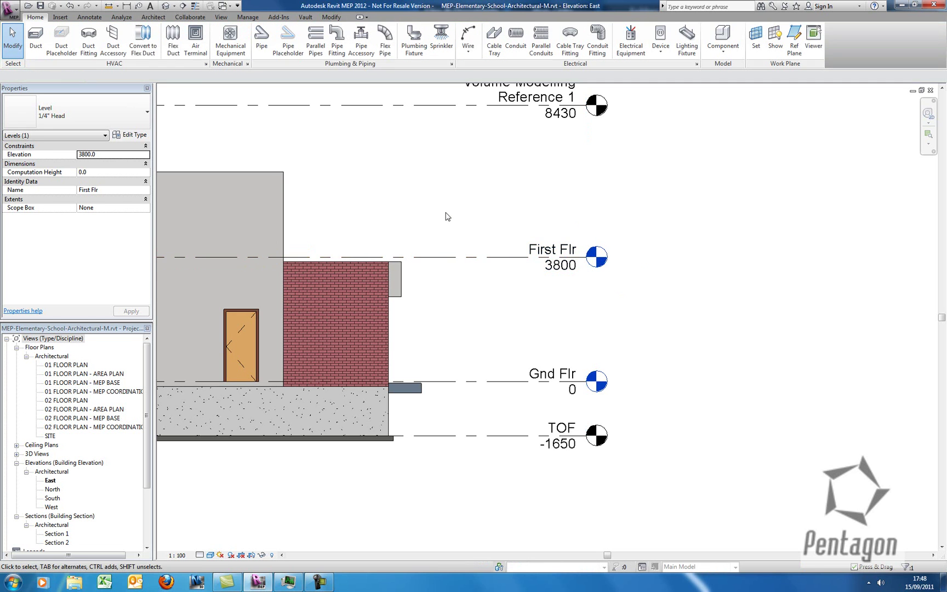
scroll(447, 216, down, 3)
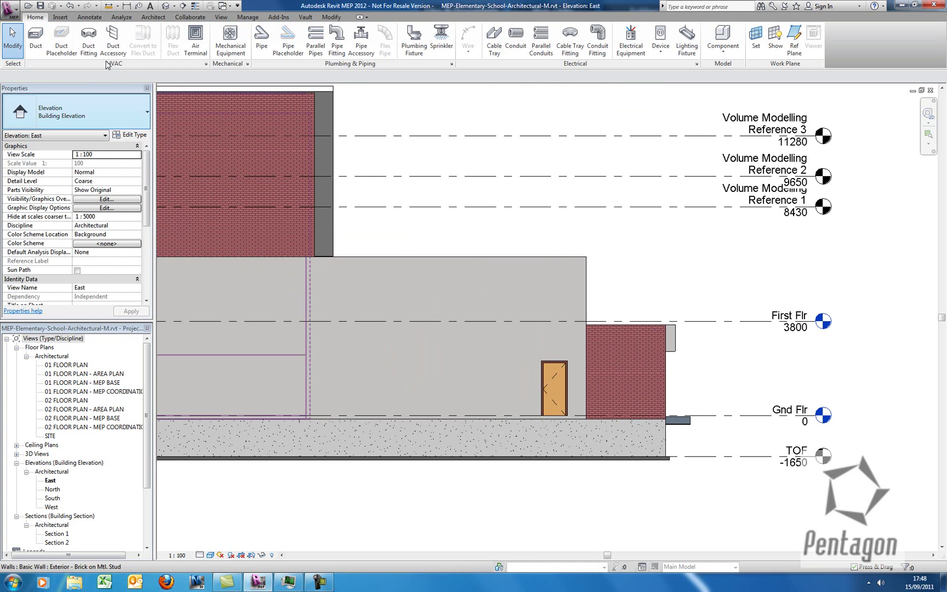
Step: Save the architectural model, close its East elevation, then reopen and close the model again
click(40, 5)
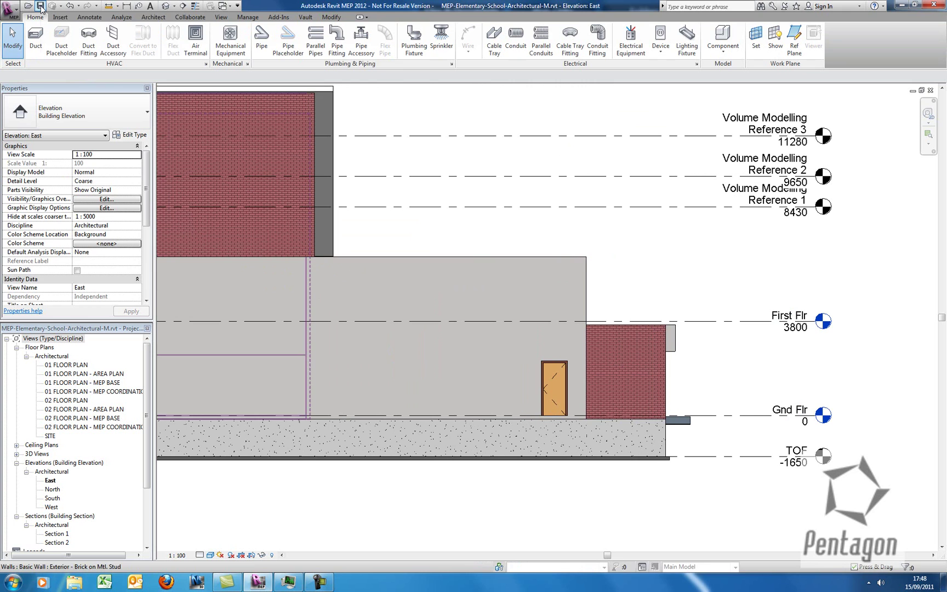
click(928, 90)
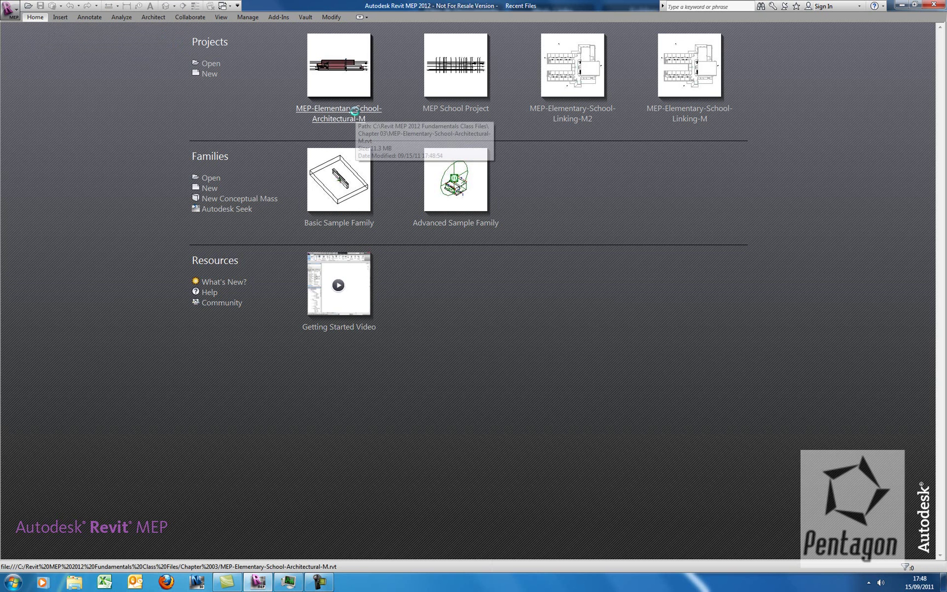
click(355, 111)
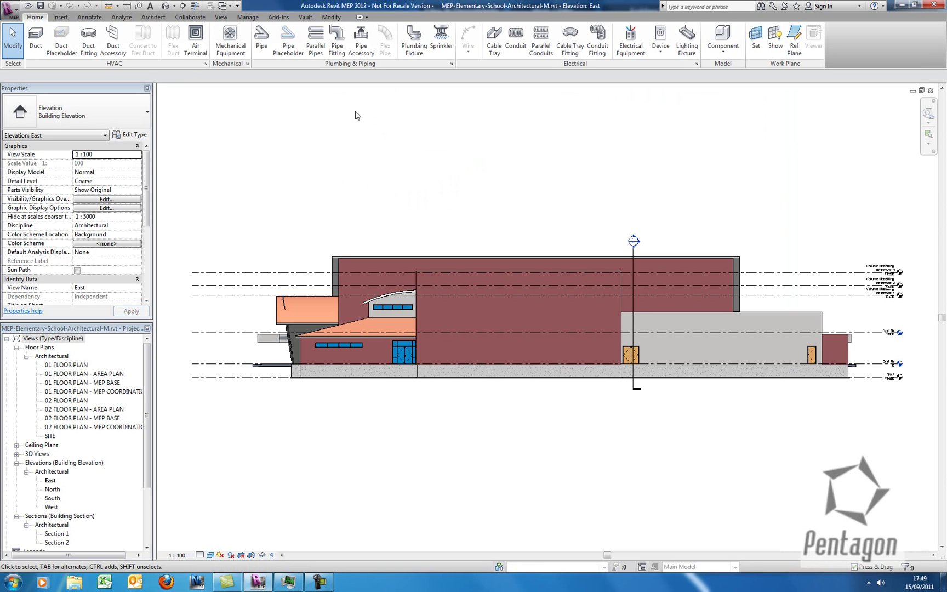
click(930, 90)
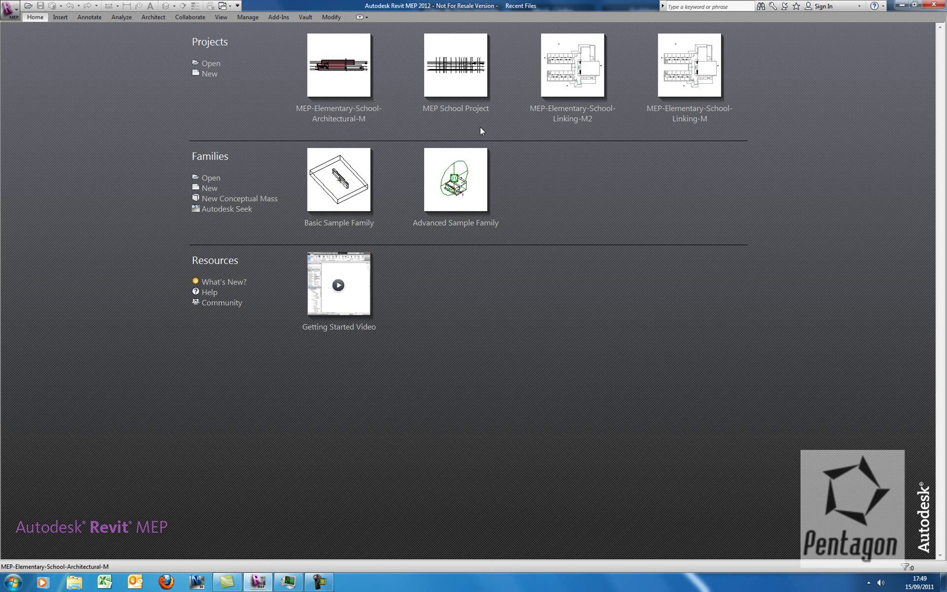
Step: Reopen MEP School Project, accept the coordination warning, and frame host and linked level heads in East - Elec
click(474, 109)
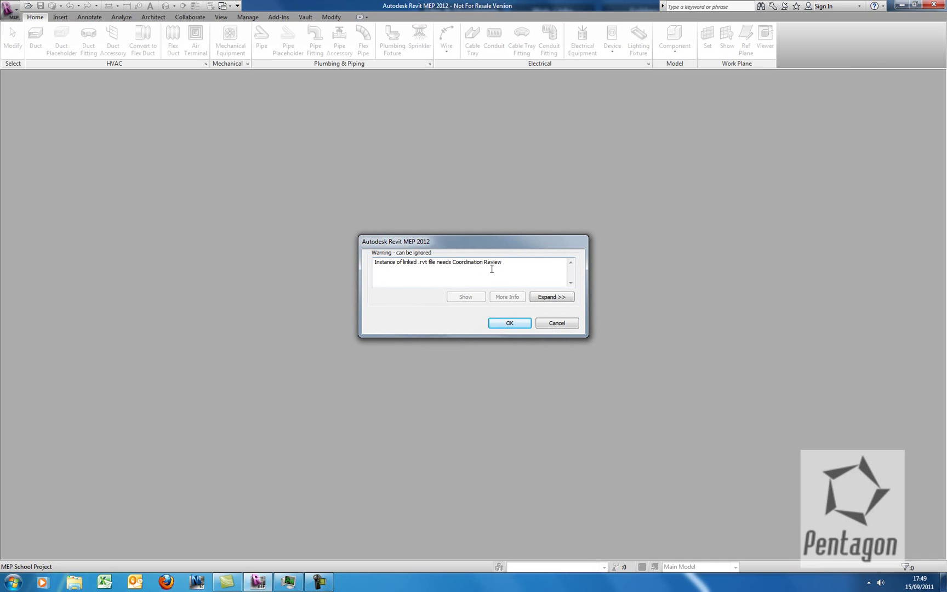
click(509, 323)
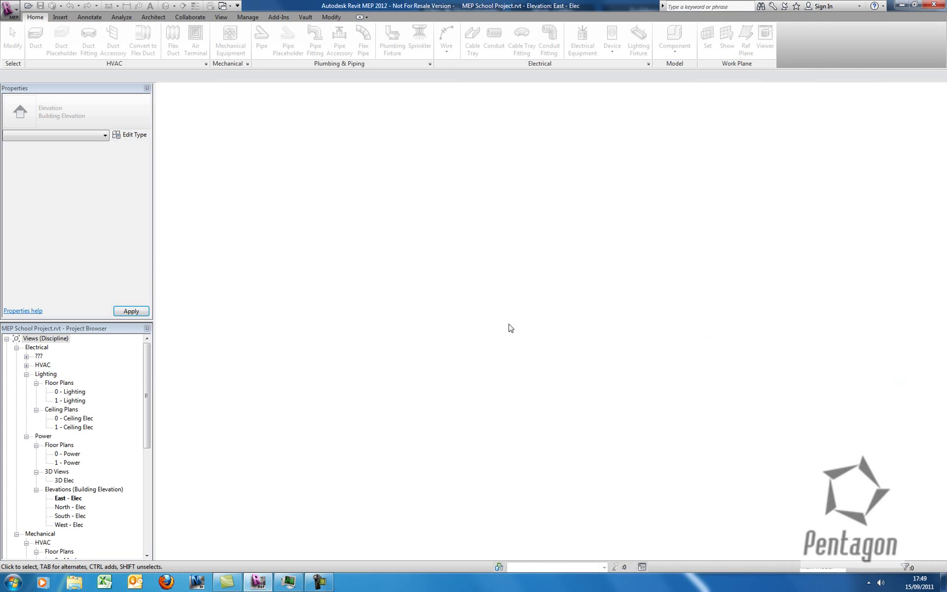
scroll(570, 320, up, 4)
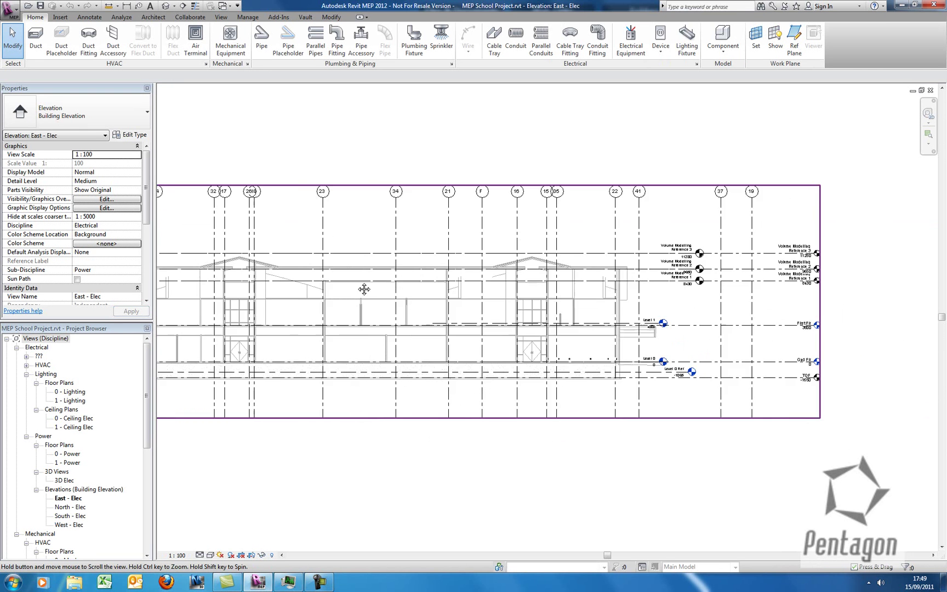
middle_drag(570, 320, 599, 338)
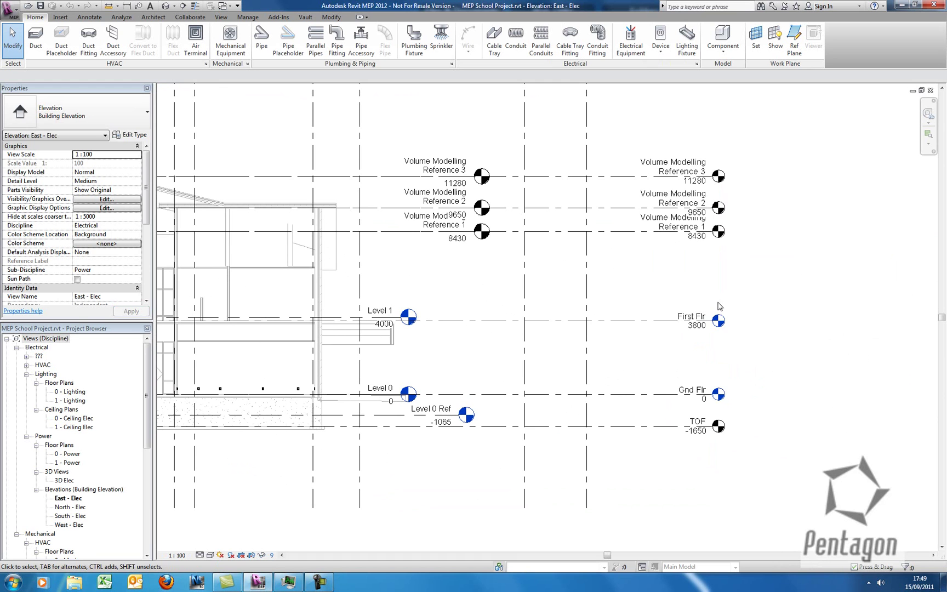
scroll(313, 339, up, 1)
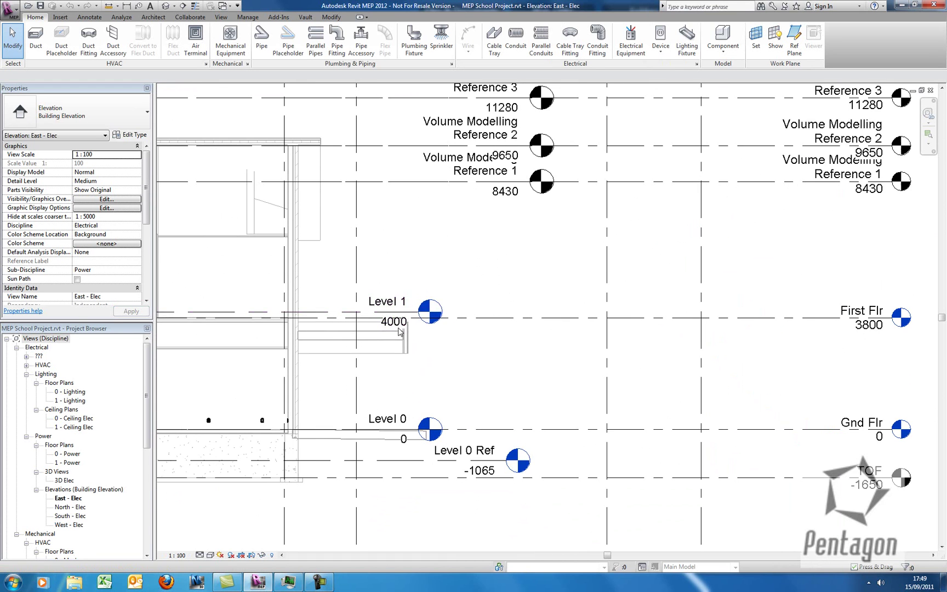
middle_drag(442, 327, 449, 329)
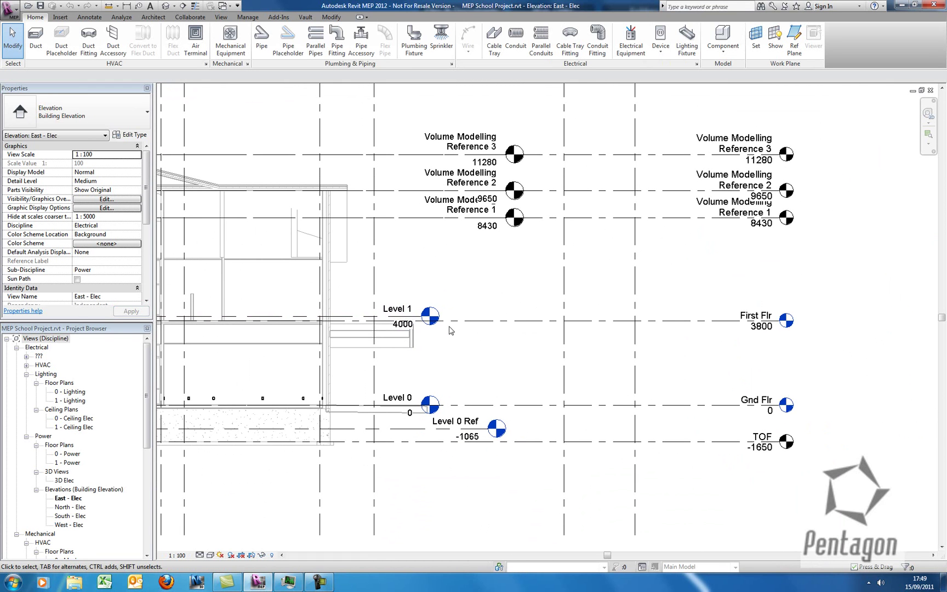
Step: Start a Coordination Review against the linked architectural model
click(191, 18)
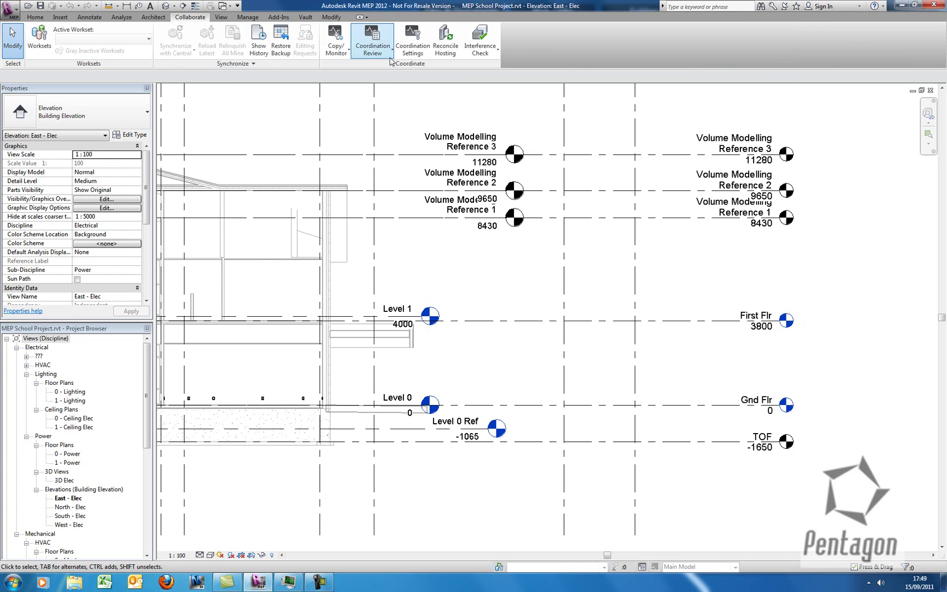
click(373, 46)
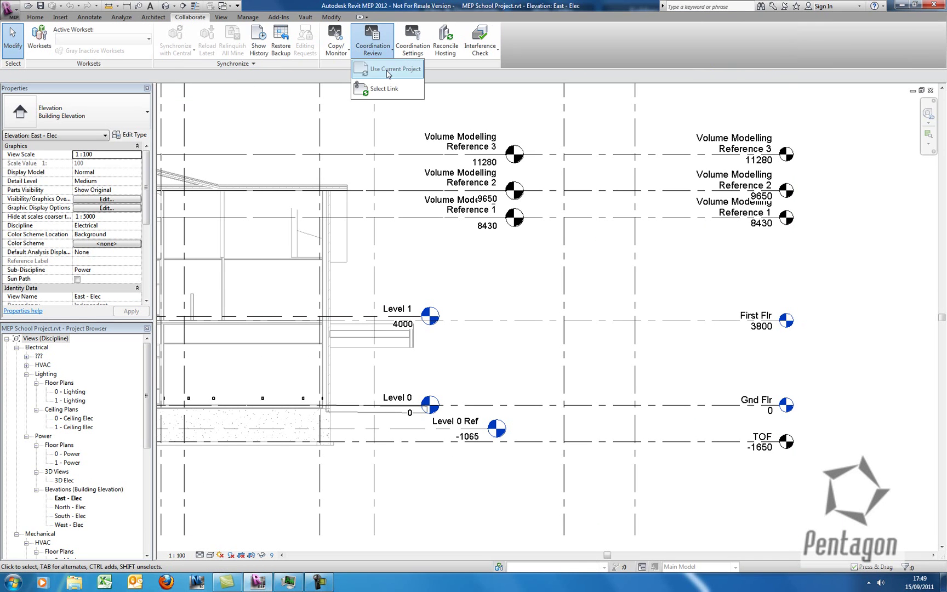
click(372, 89)
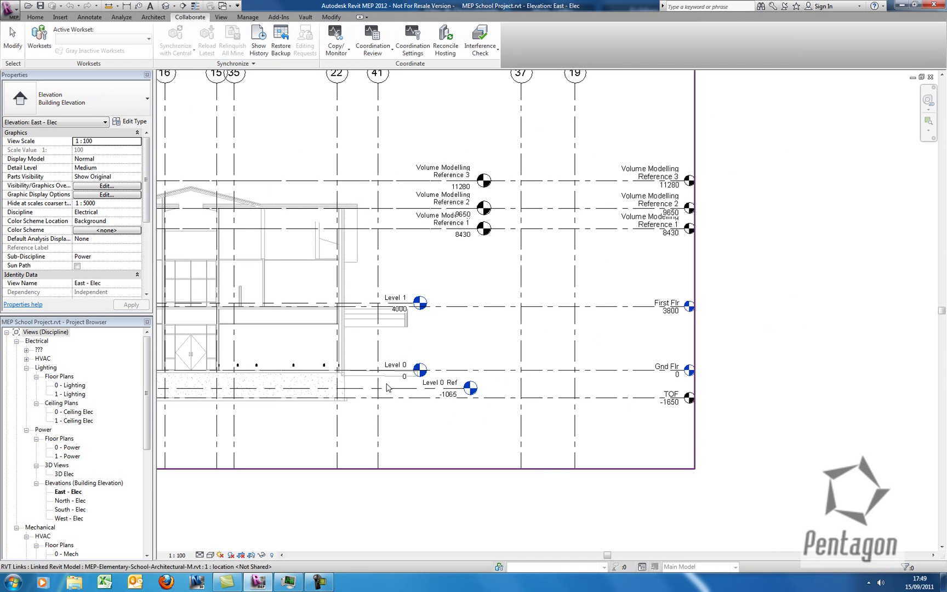
click(315, 404)
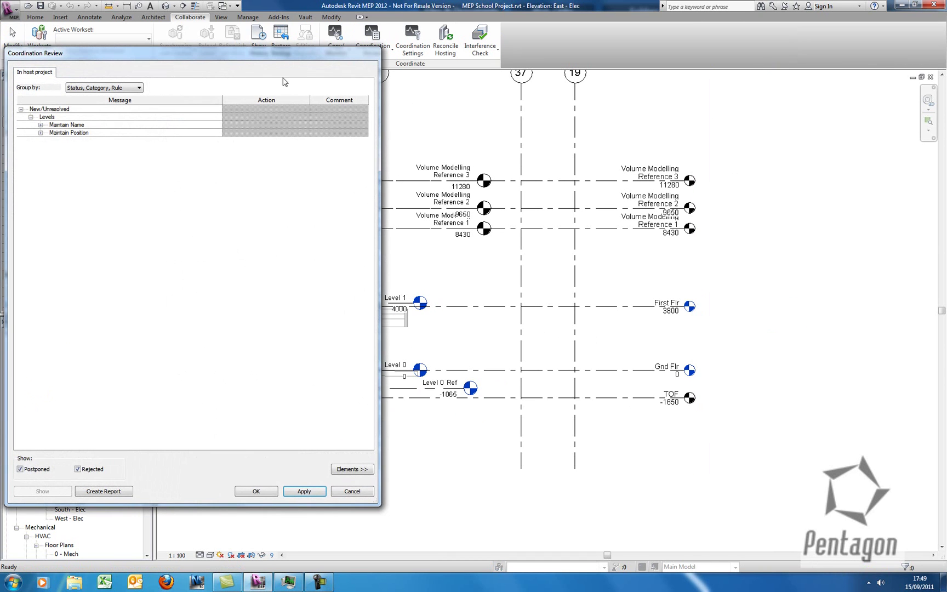
drag(285, 51, 327, 49)
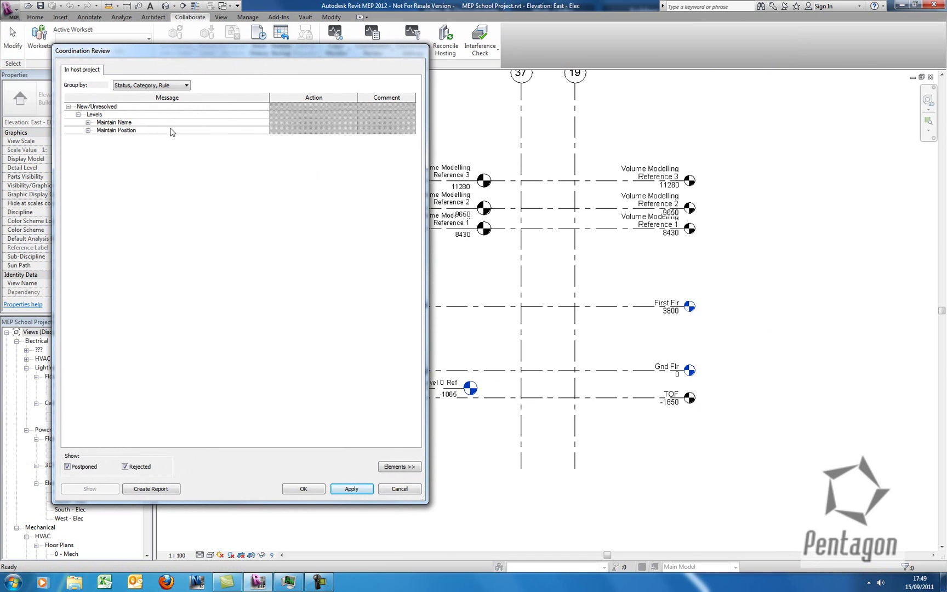
Step: Expand Maintain Position and inspect the Level 0, Level 0 Ref and Level 1 renames and the 200 move
click(89, 130)
click(88, 122)
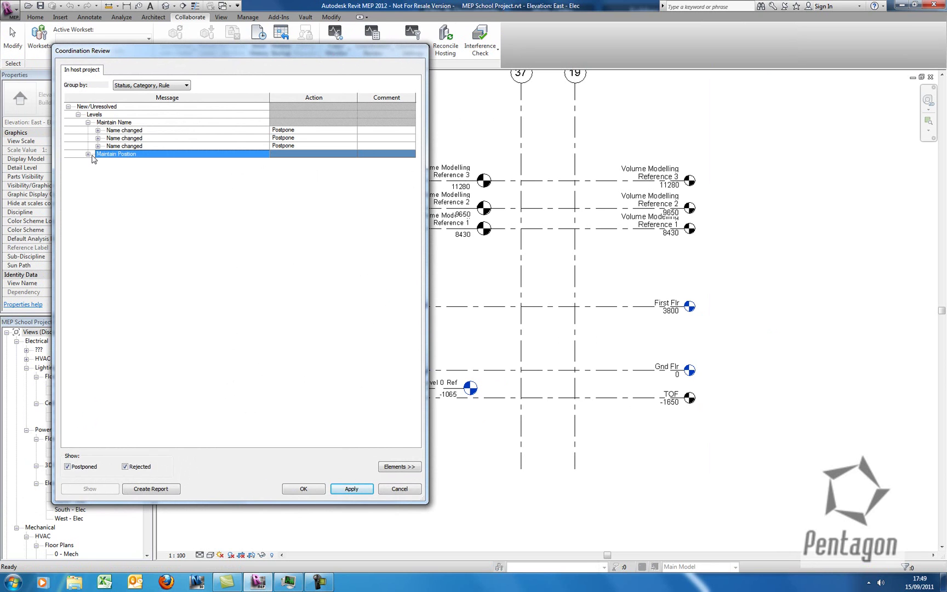
drag(212, 50, 160, 45)
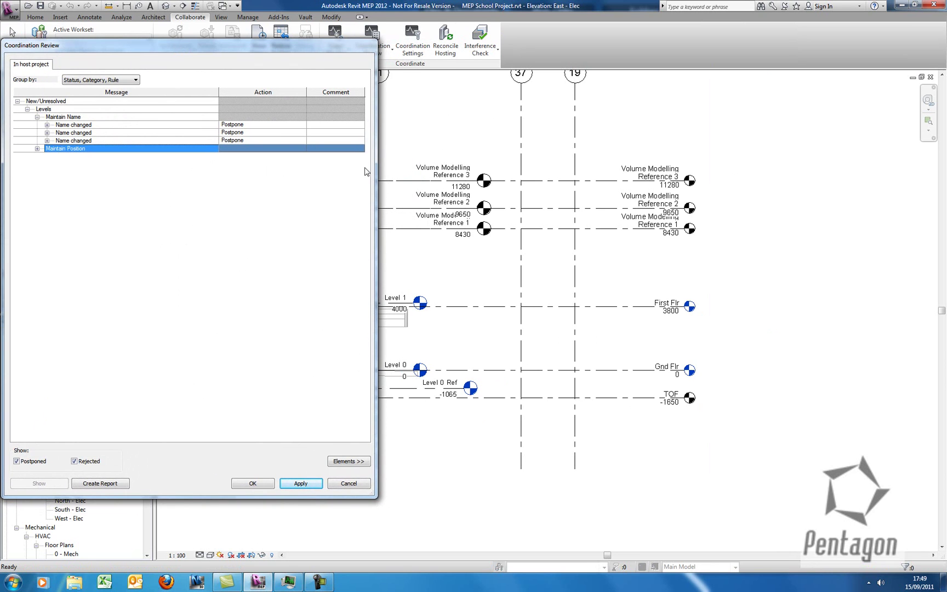
click(75, 125)
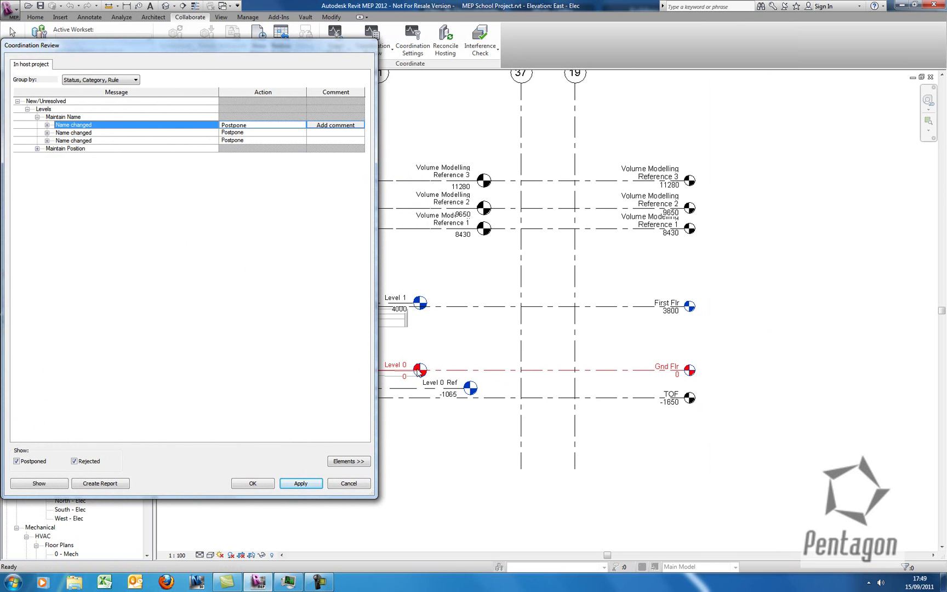
click(84, 134)
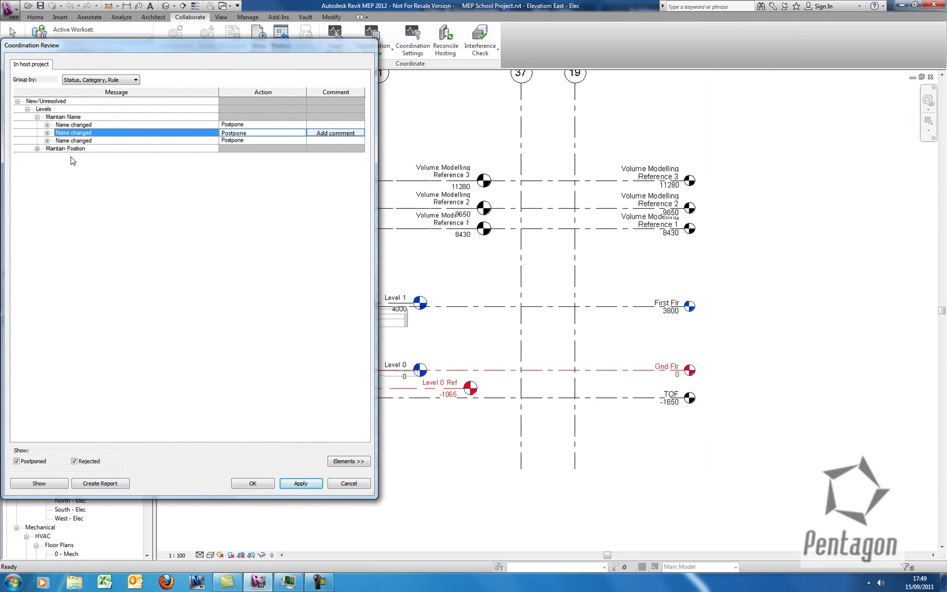
click(75, 141)
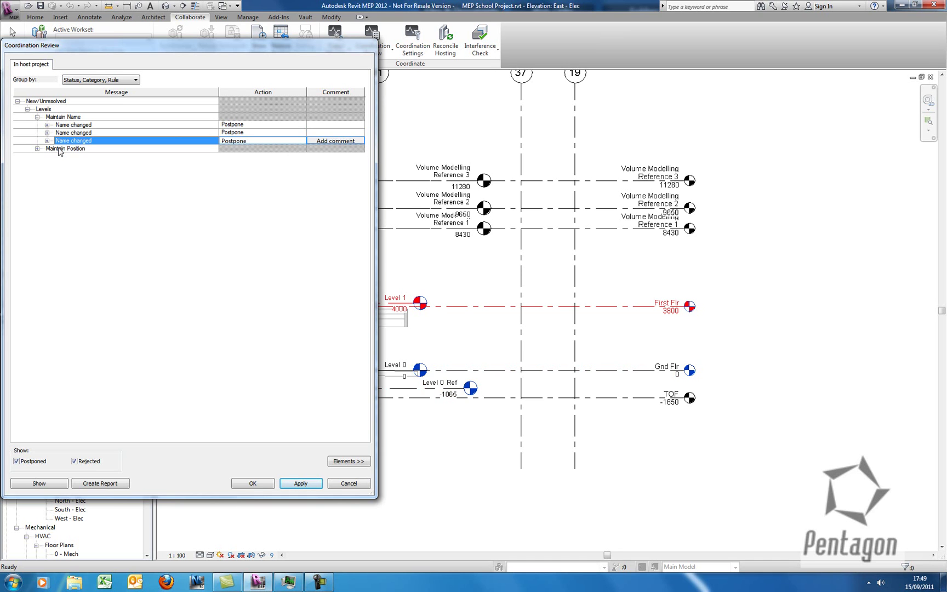
click(60, 151)
click(37, 149)
click(72, 156)
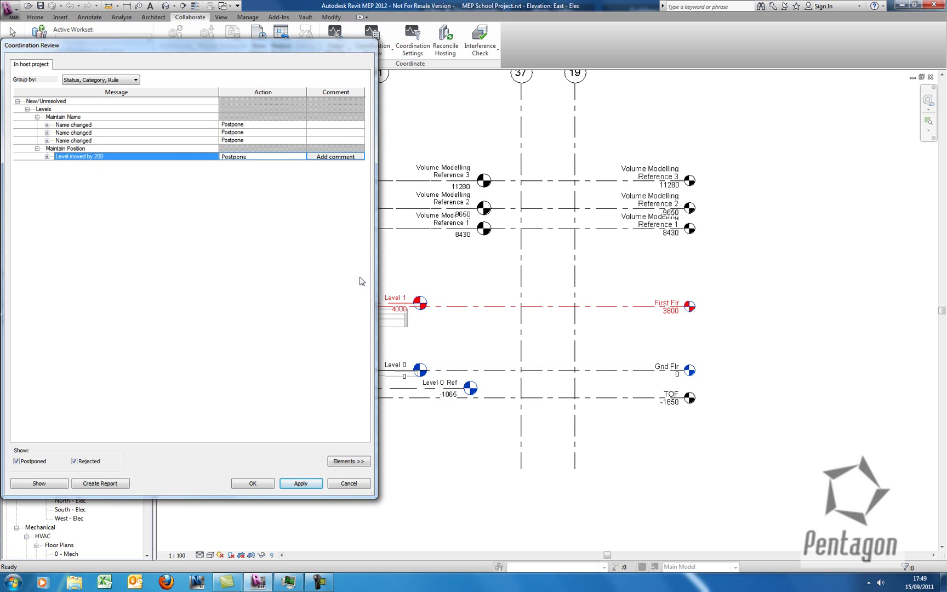
Step: List the Action choices for the Level 0 to Gnd Flr name change
click(276, 127)
click(302, 126)
click(302, 126)
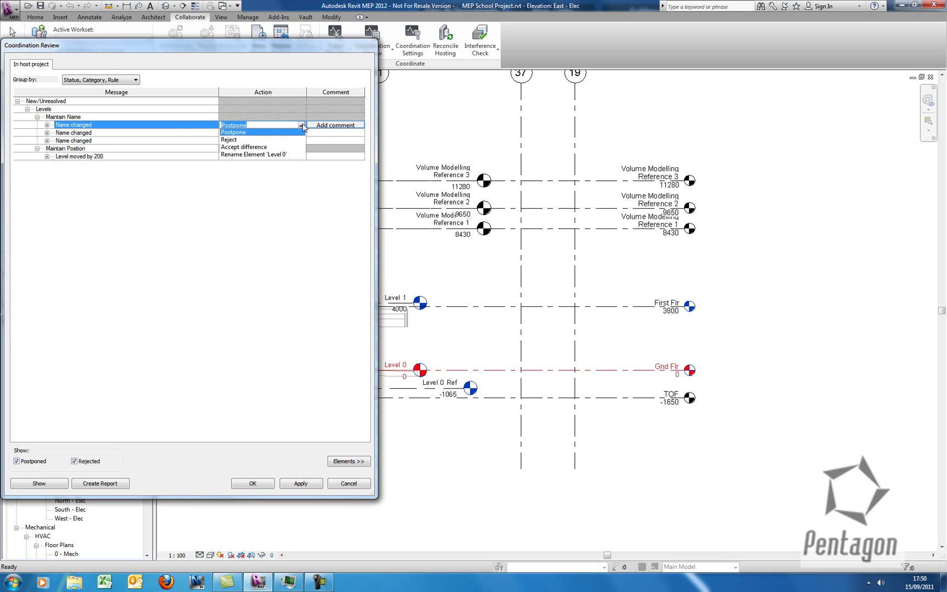
Step: Set Rename Element as the action for the Level 0, Level 0 Ref and Level 1 name changes
click(262, 155)
click(302, 133)
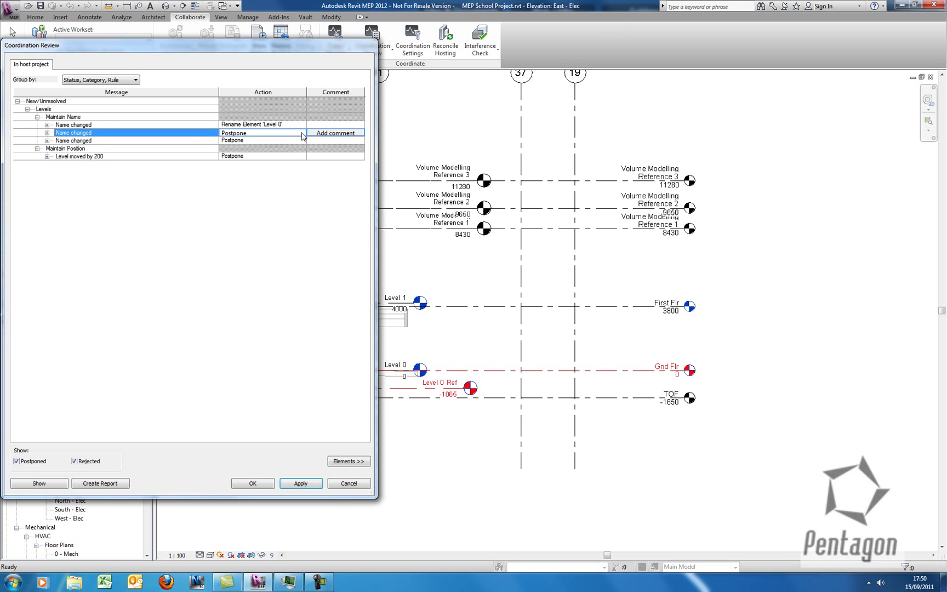
click(302, 133)
click(269, 162)
click(302, 141)
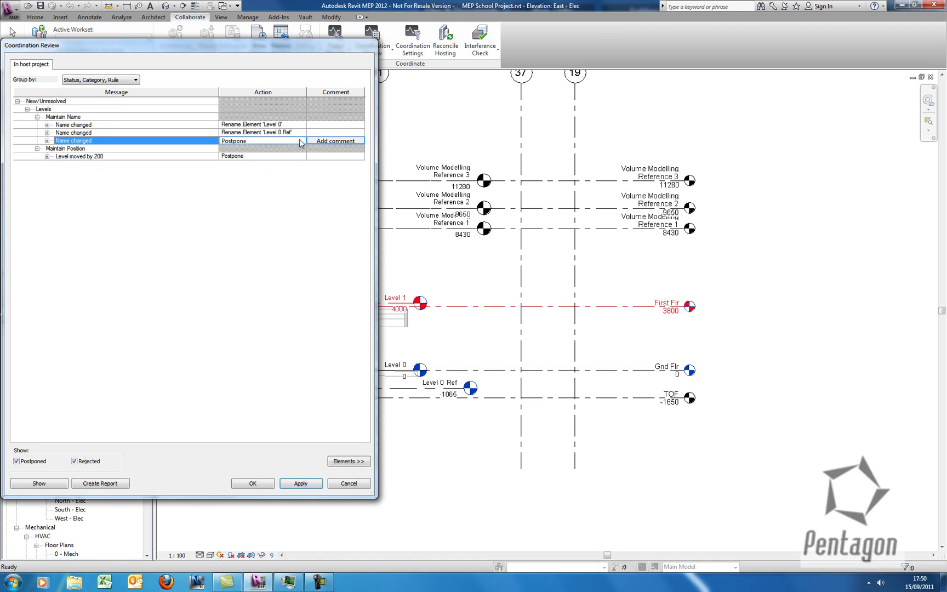
click(301, 141)
click(275, 170)
Step: Resolve the 200 move with Move Level 'Level 1', comment 'this is fine.', and save the report
click(298, 157)
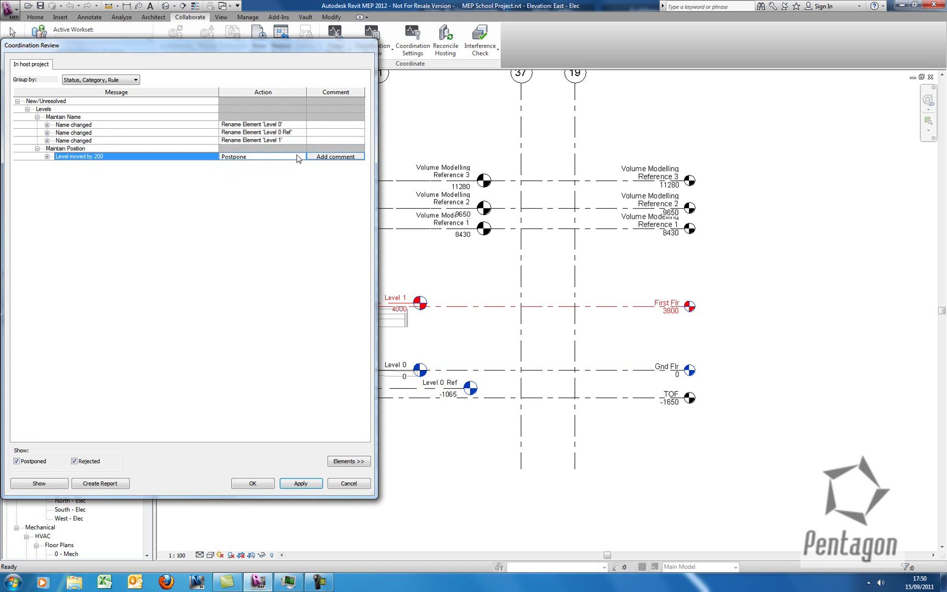
click(301, 157)
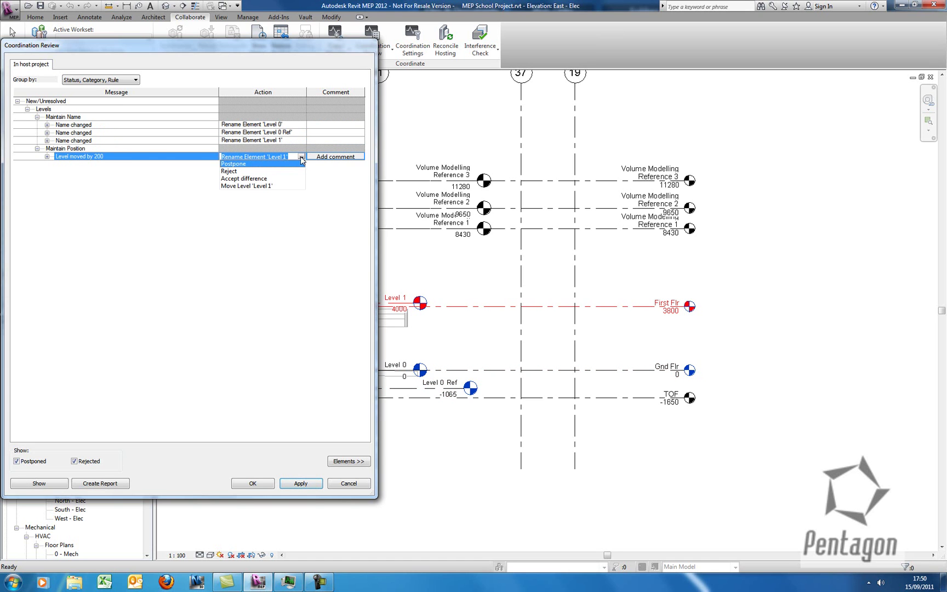
click(259, 186)
click(334, 158)
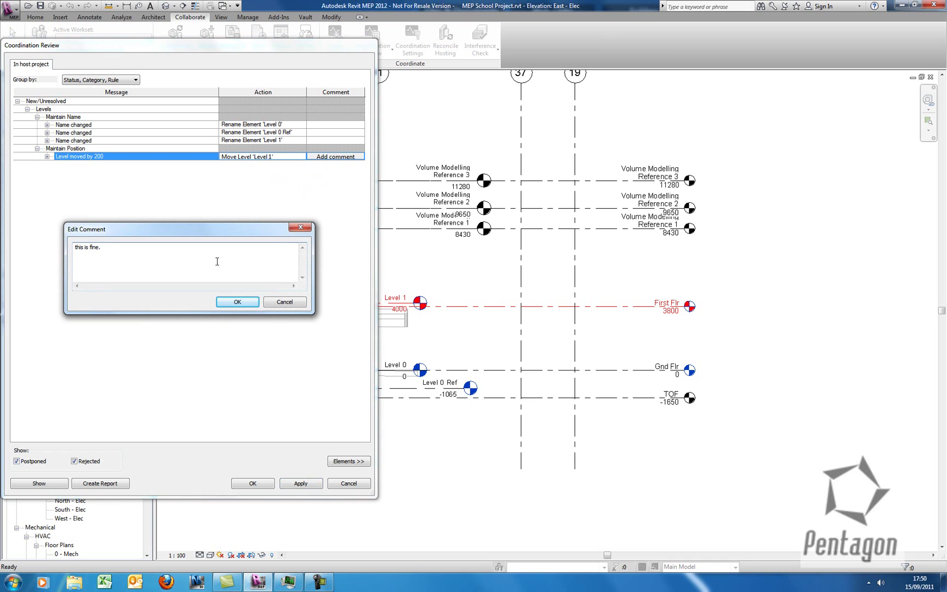
click(237, 302)
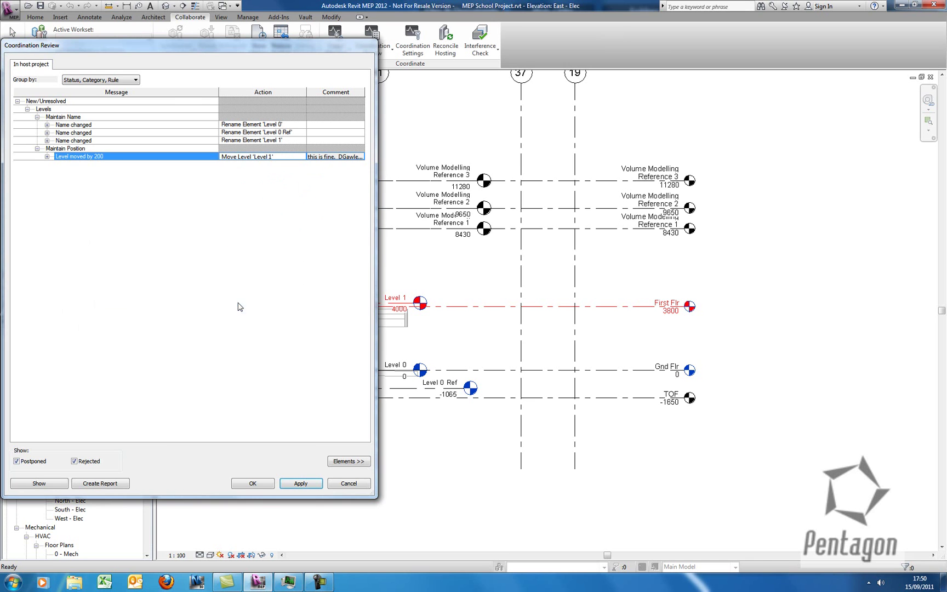
click(100, 484)
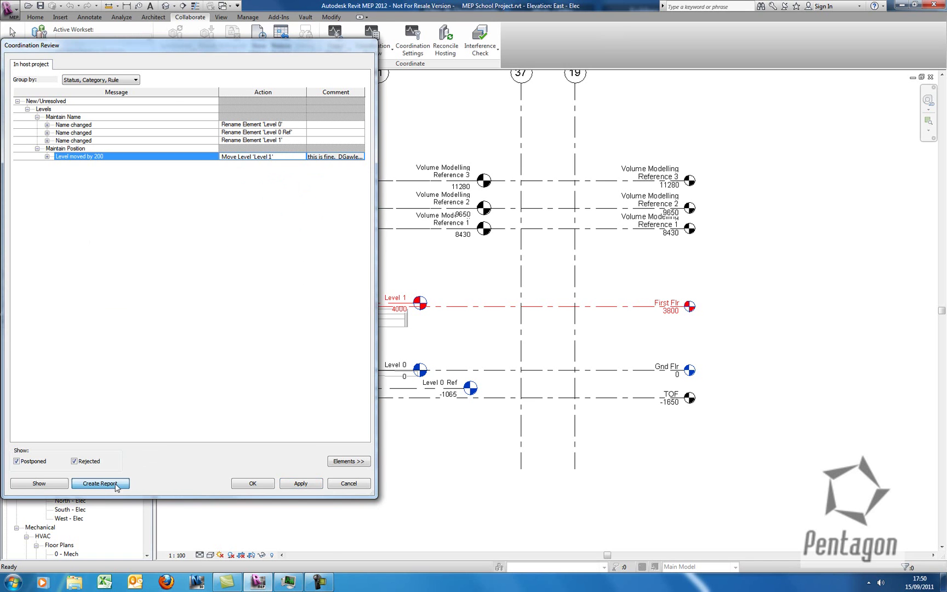
click(290, 318)
Step: Locate the saved MEP School Project.html report on the Desktop in Windows Explorer and open it
key(super+e)
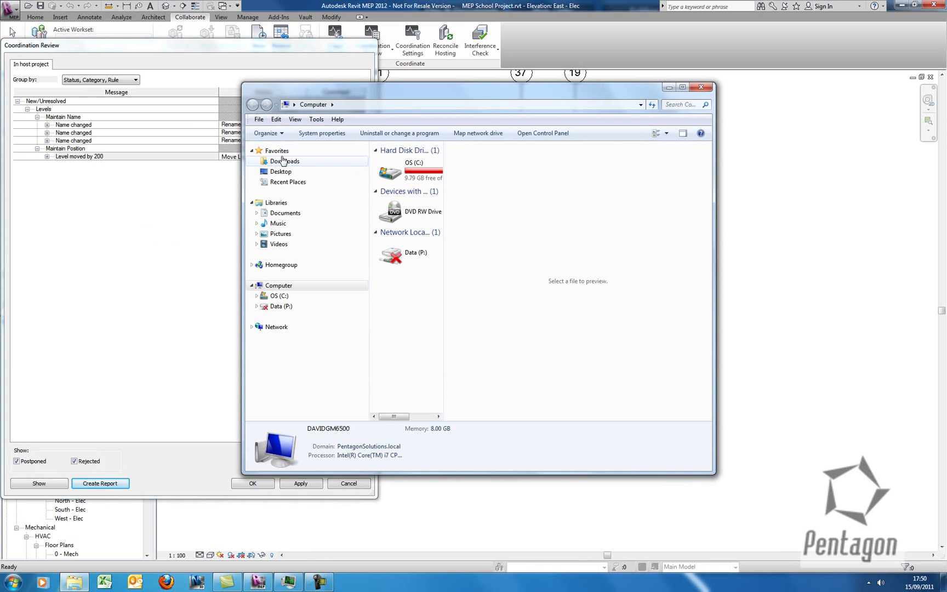
click(279, 172)
double_click(477, 89)
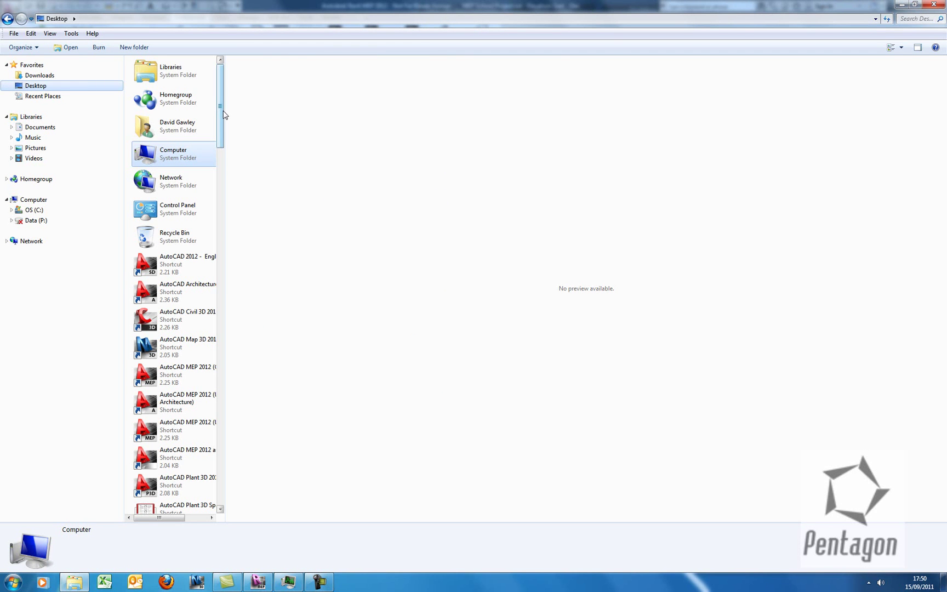
drag(224, 110, 601, 402)
scroll(593, 192, down, 1)
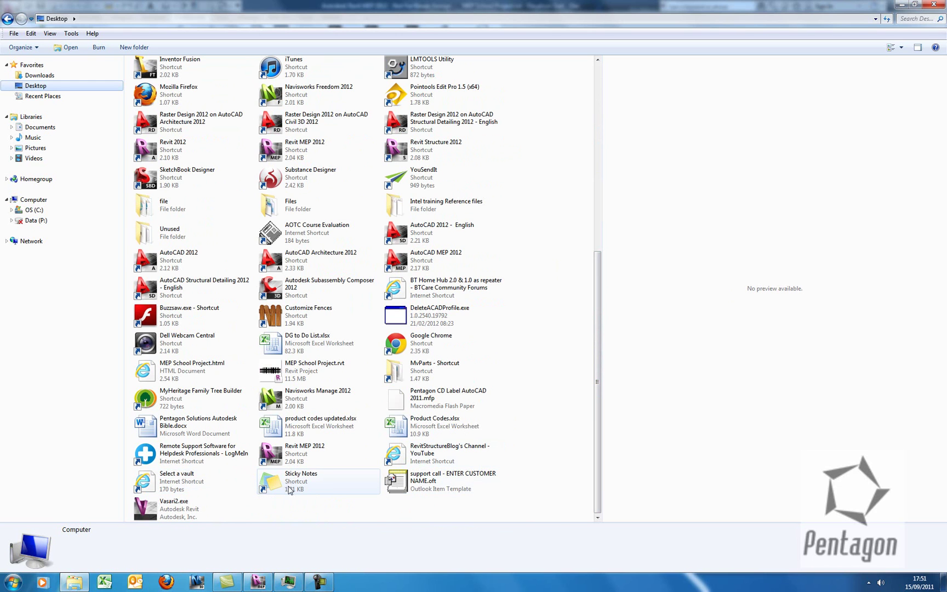
click(169, 373)
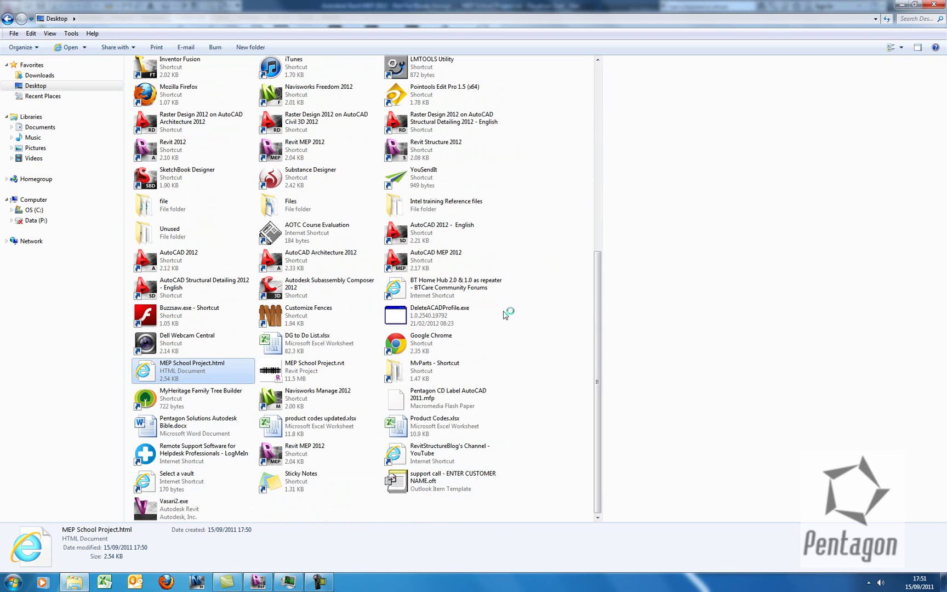
click(932, 5)
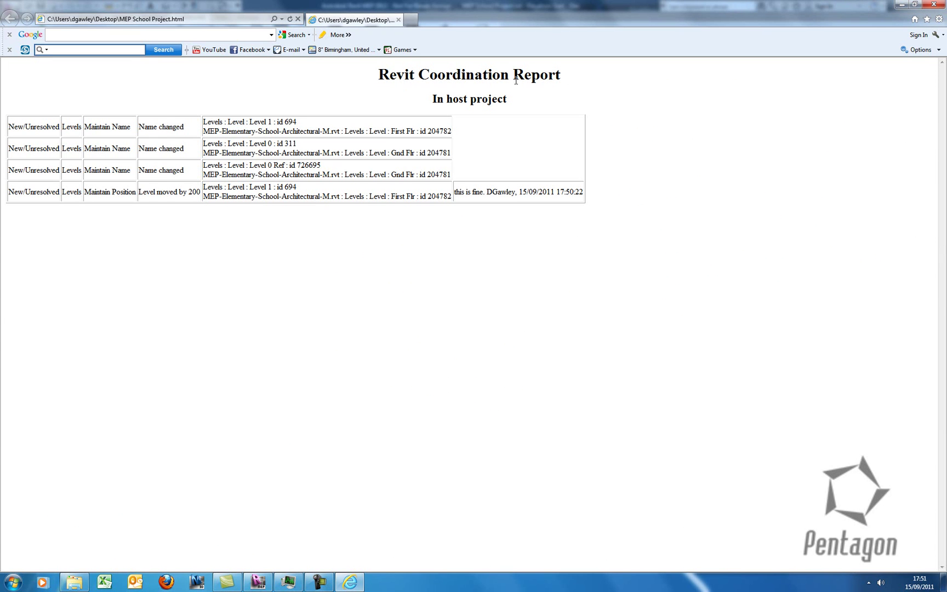
Step: Highlight the report's 'this is fine.' comment, then minimise Internet Explorer back to Revit
drag(455, 191, 583, 192)
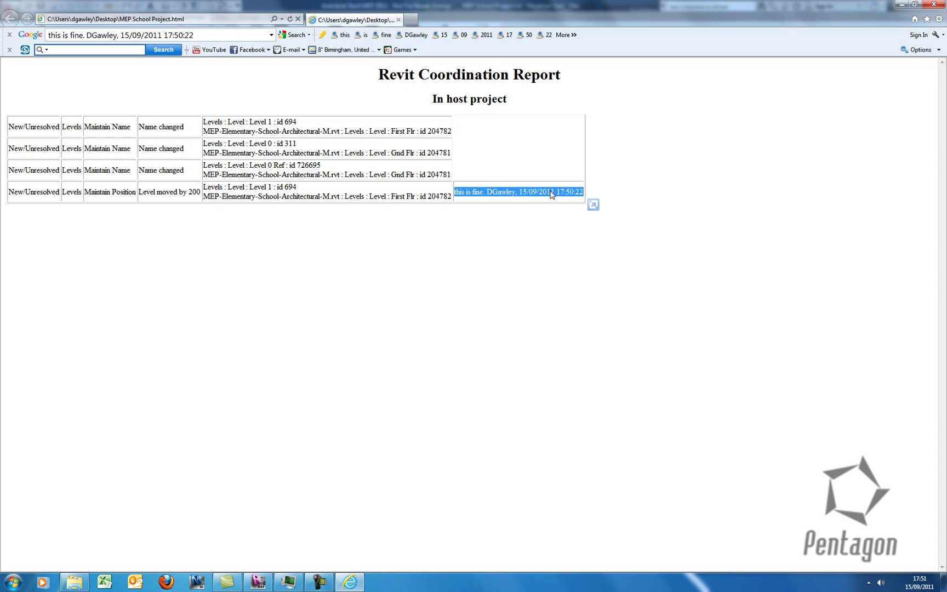
click(902, 5)
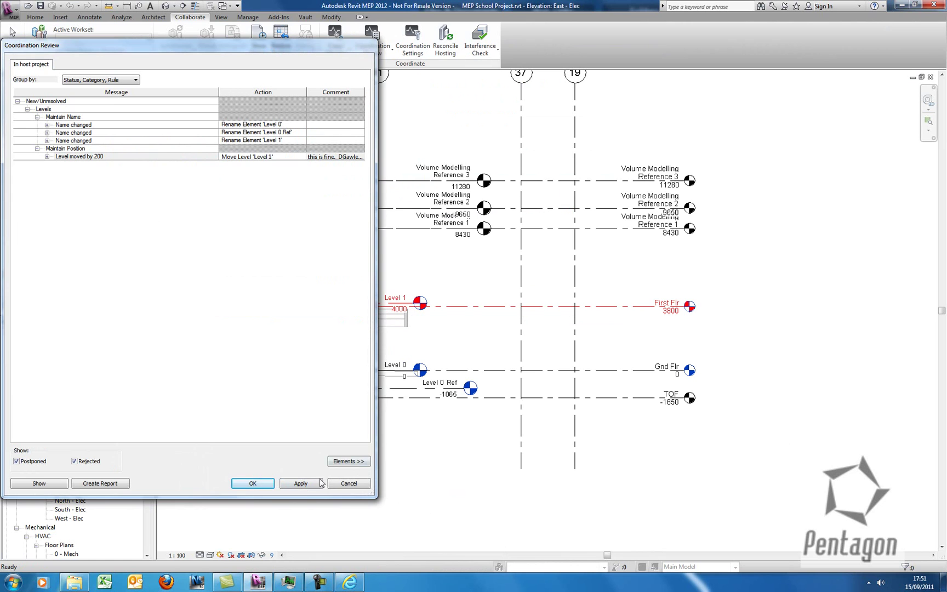
Step: Apply the level resolutions, renaming the corresponding views too, and close the review
click(300, 485)
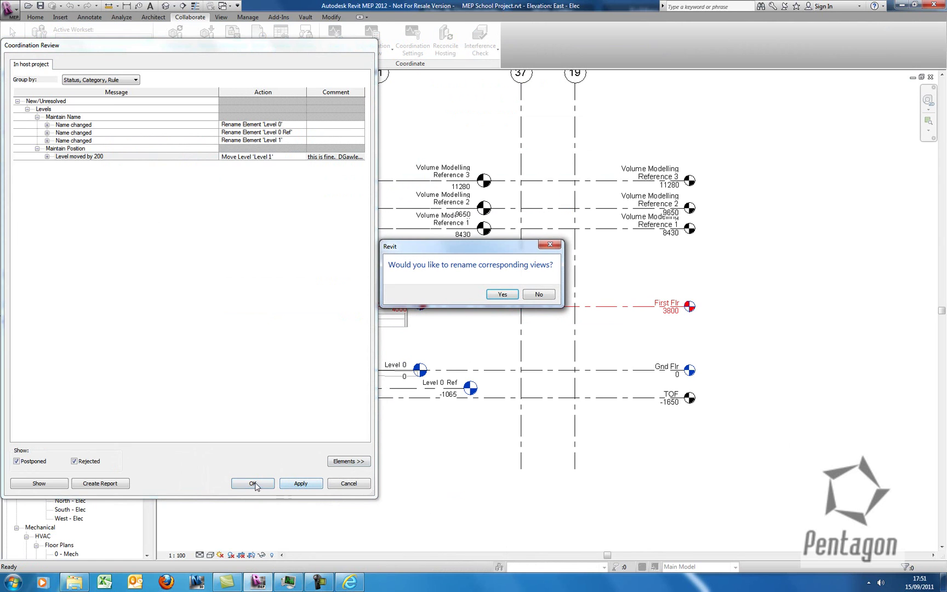
click(501, 295)
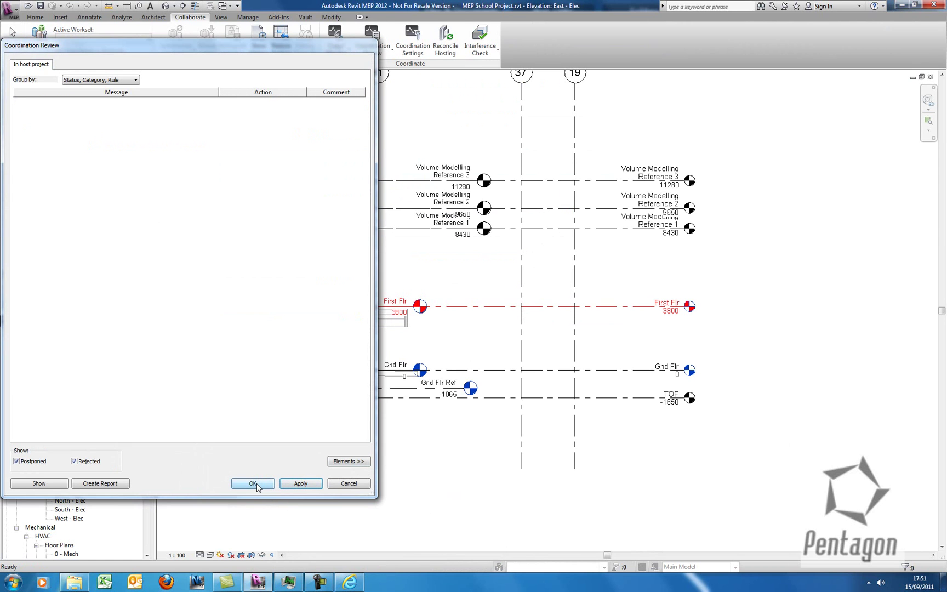
click(255, 484)
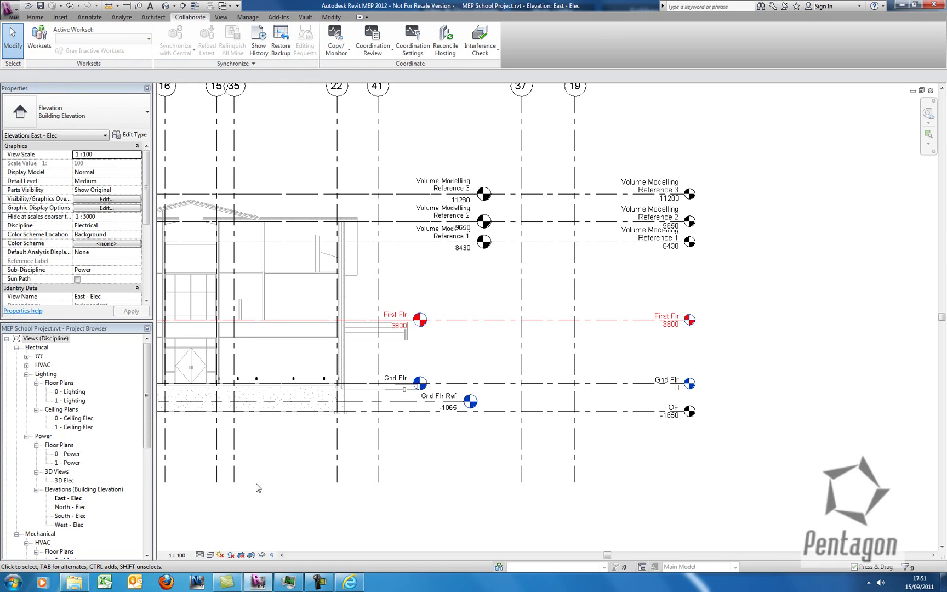
Step: Check Gnd Flr at 0 and First Flr at 3800 in East - Elec, then change the visual style
scroll(422, 416, up, 2)
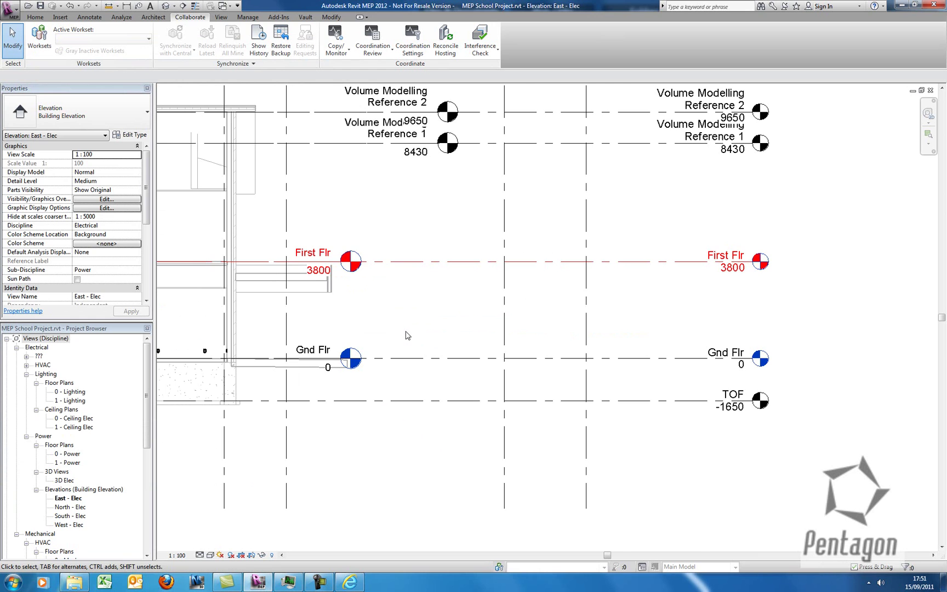
scroll(407, 335, down, 1)
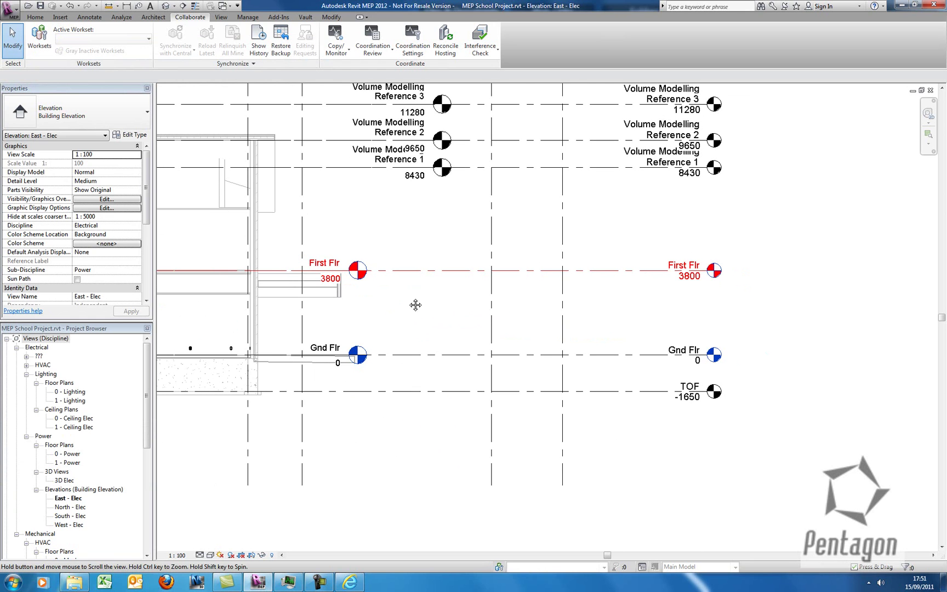
mouse_move(415, 304)
middle_down()
mouse_move(412, 321)
mouse_move(408, 313)
mouse_move(474, 330)
middle_up()
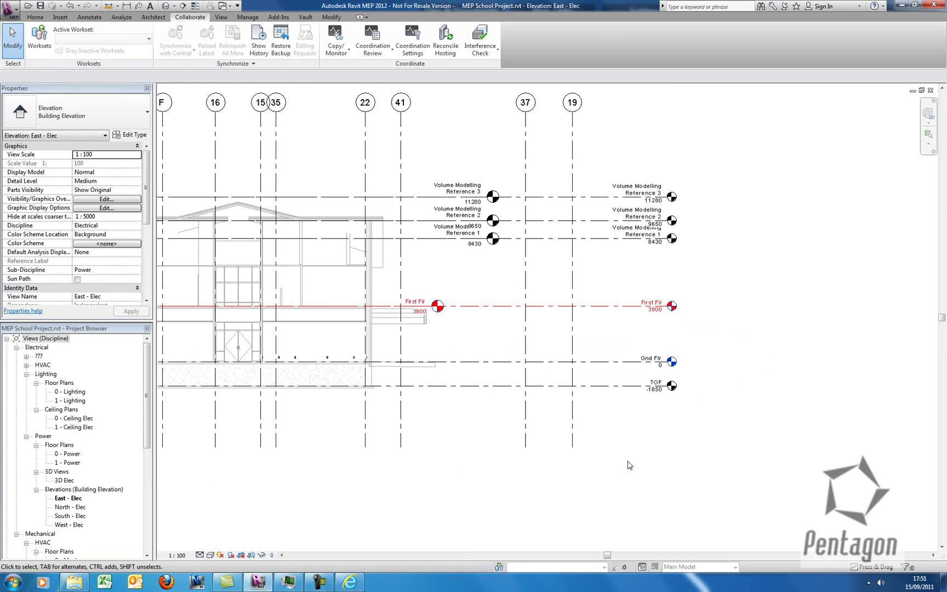
mouse_move(646, 513)
middle_down()
mouse_move(695, 384)
mouse_move(691, 370)
middle_up()
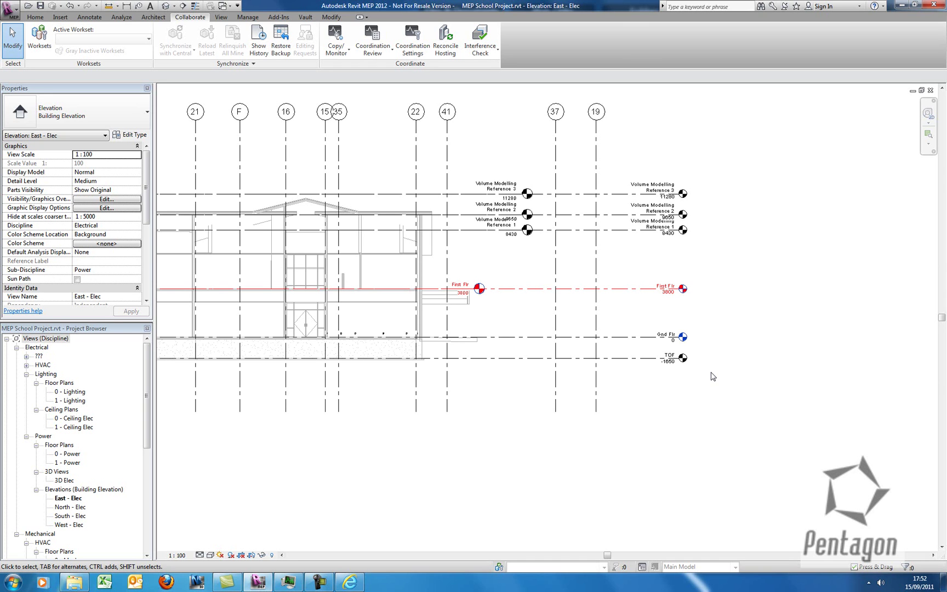
click(211, 555)
click(230, 505)
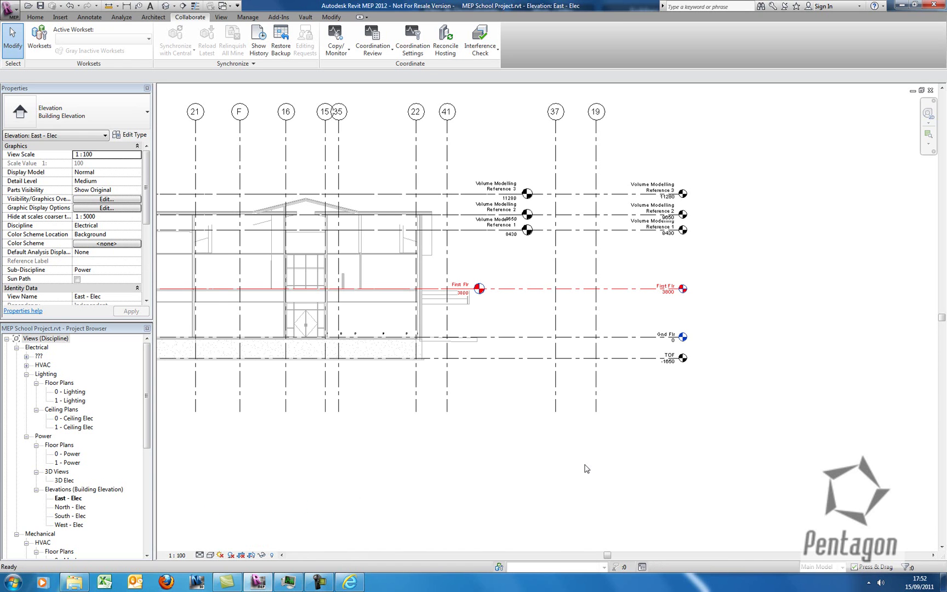